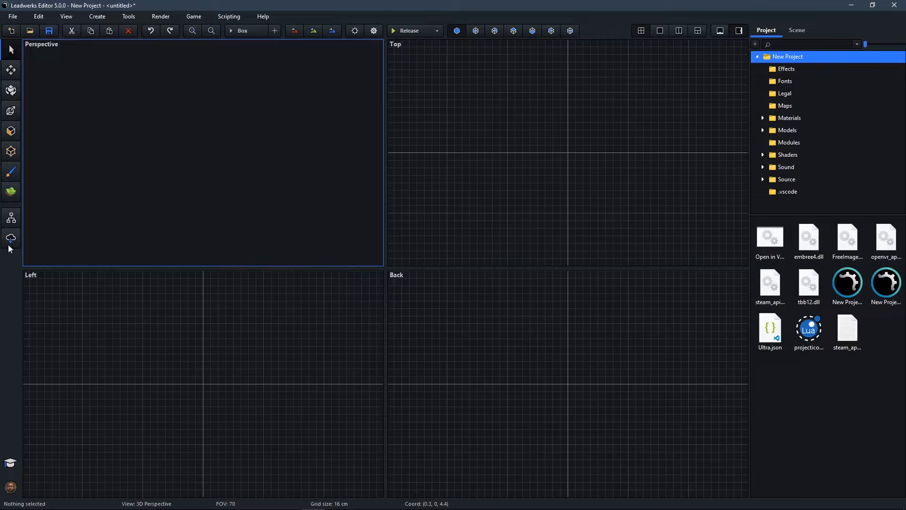
Install the Damaged Helmet asset from the Props category of the downloadable models
left_click(10, 240)
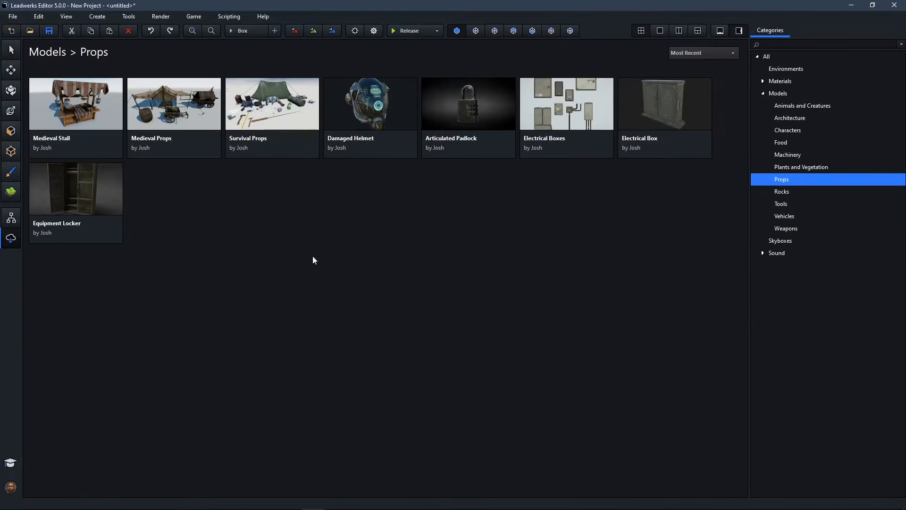
left_click(767, 57)
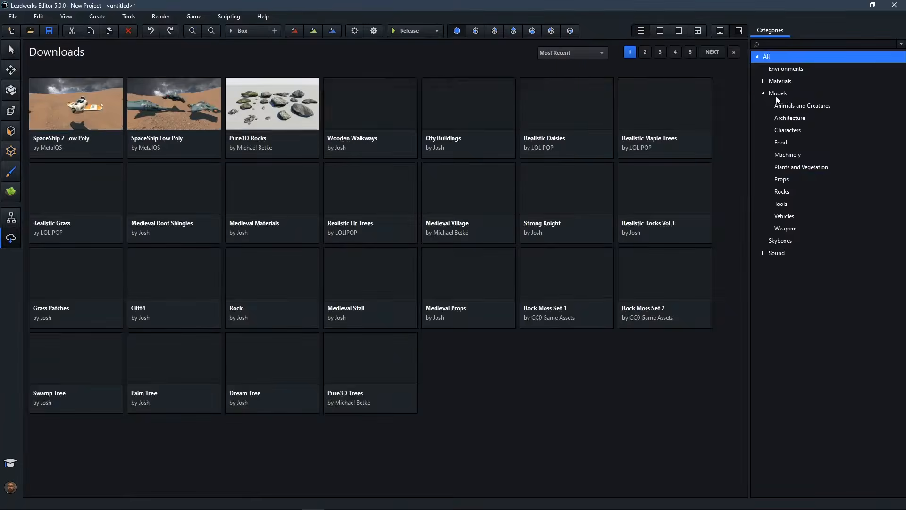
left_click(777, 94)
left_click(792, 175)
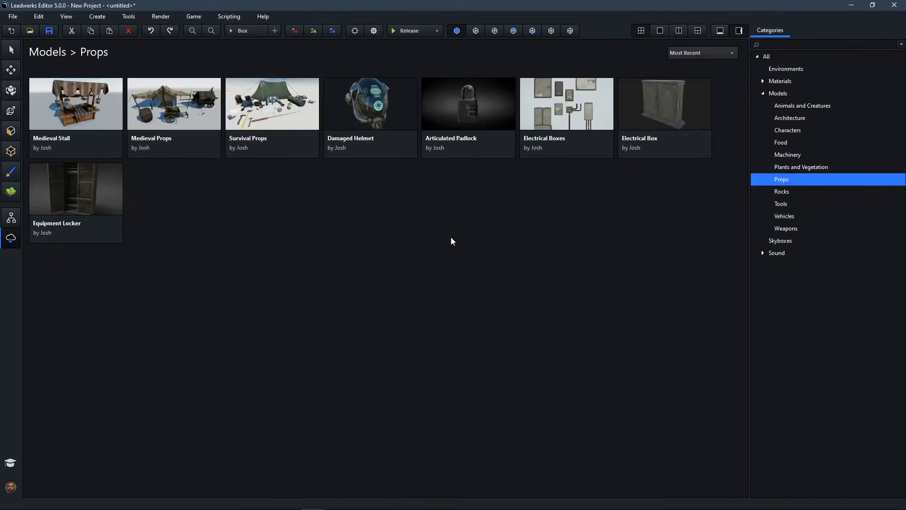
left_click(362, 116)
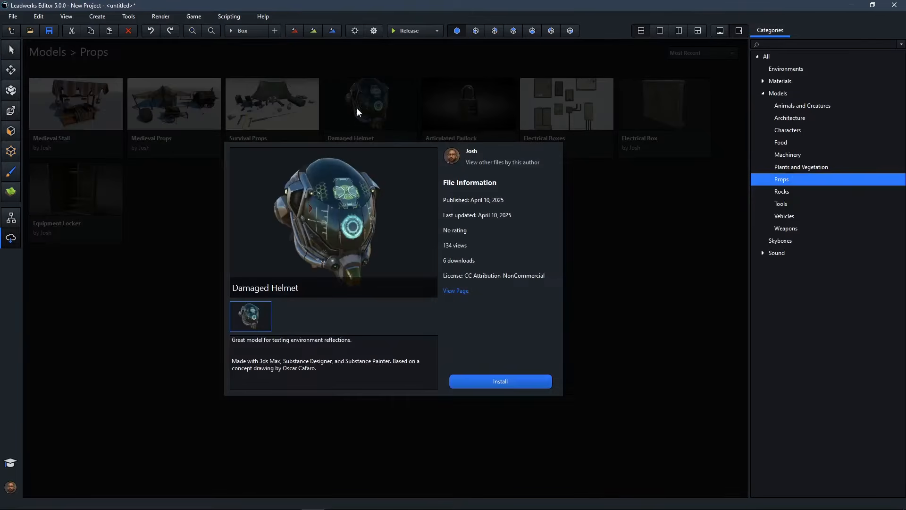
left_click(523, 383)
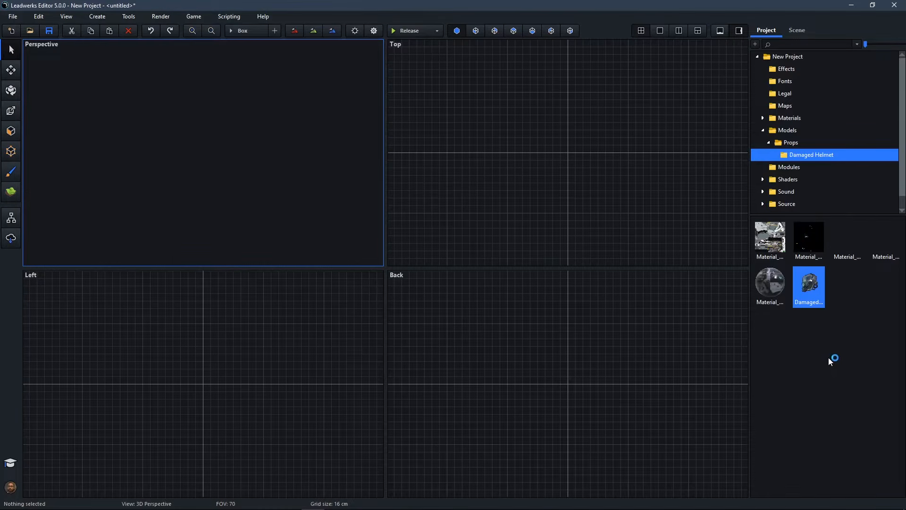
Open the Damaged Helmet model, look at it from different angles, and close its window
double_click(810, 290)
left_click_drag(408, 265, 452, 247)
left_click(679, 126)
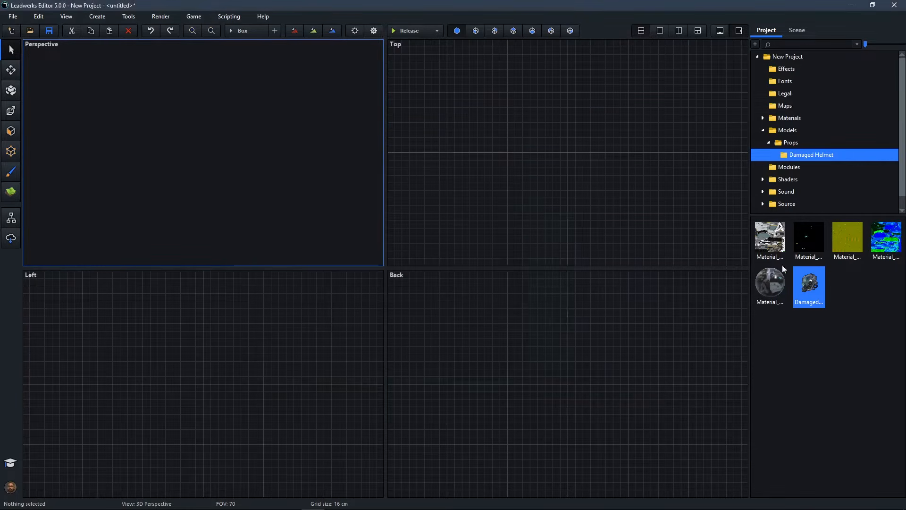
Place the Damaged Helmet model in the perspective view and look around it
left_click_drag(810, 287, 194, 155)
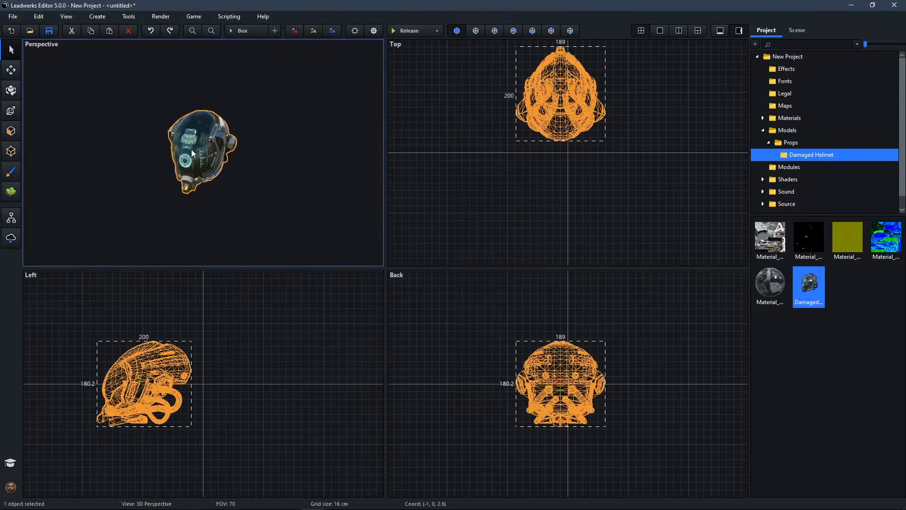
left_click(246, 204)
right_click_drag(255, 197, 307, 190)
key("a")
key("w")
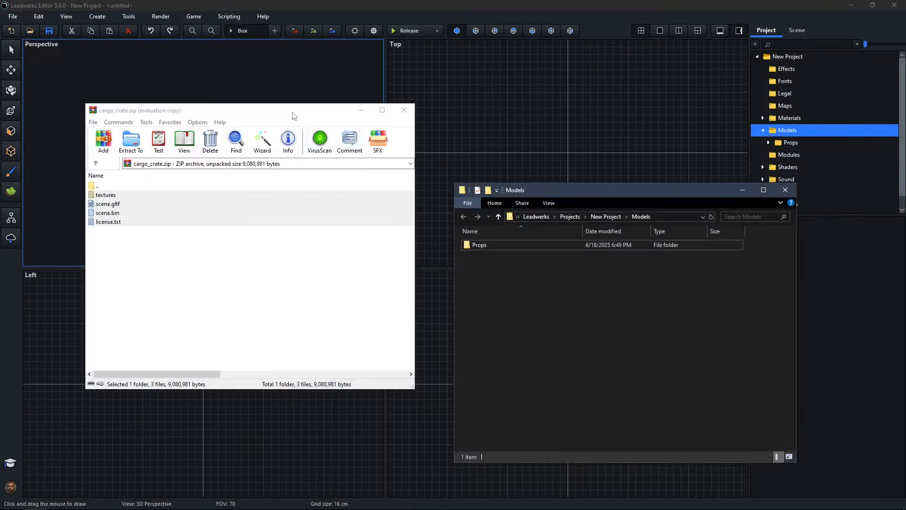
Extract all contents of cargo_crate.zip, including the textures folder, scene.gltf, scene.bin and license.txt, into the project's Models folder
left_click(292, 113)
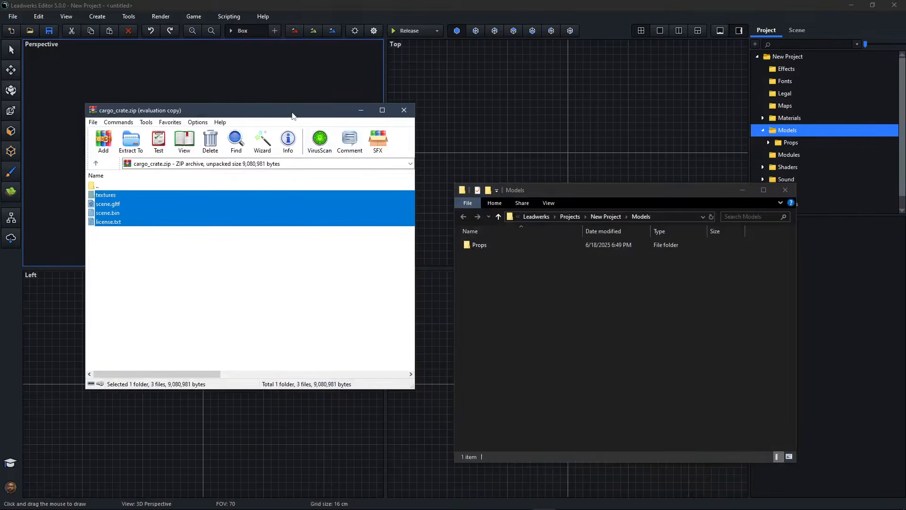
left_click(230, 284)
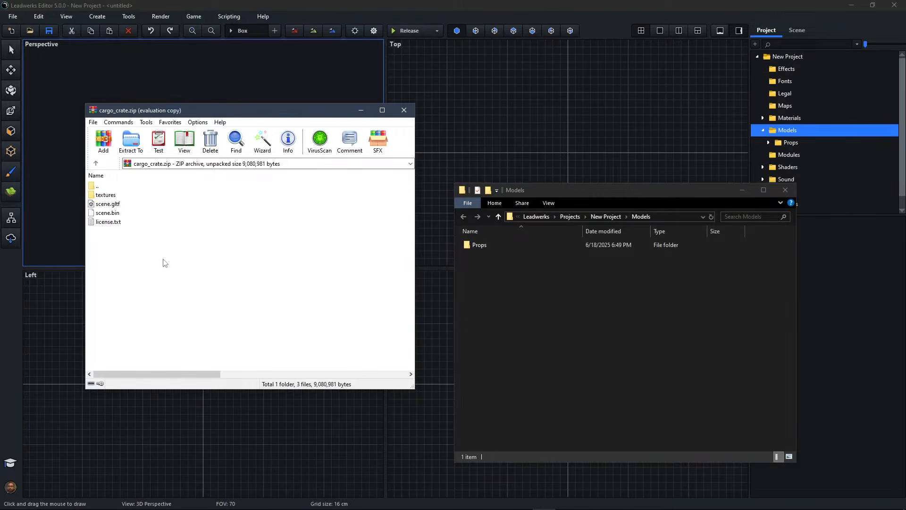
left_click_drag(134, 249, 106, 197)
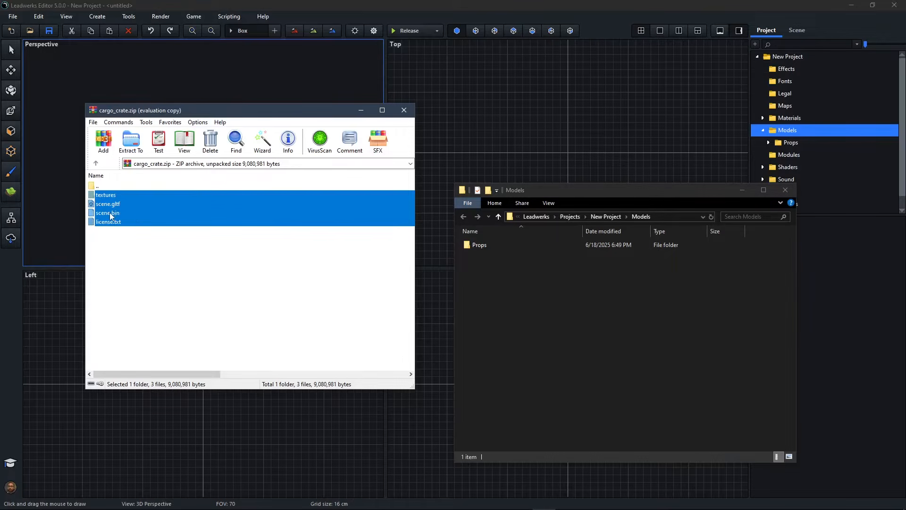
left_click_drag(112, 216, 522, 338)
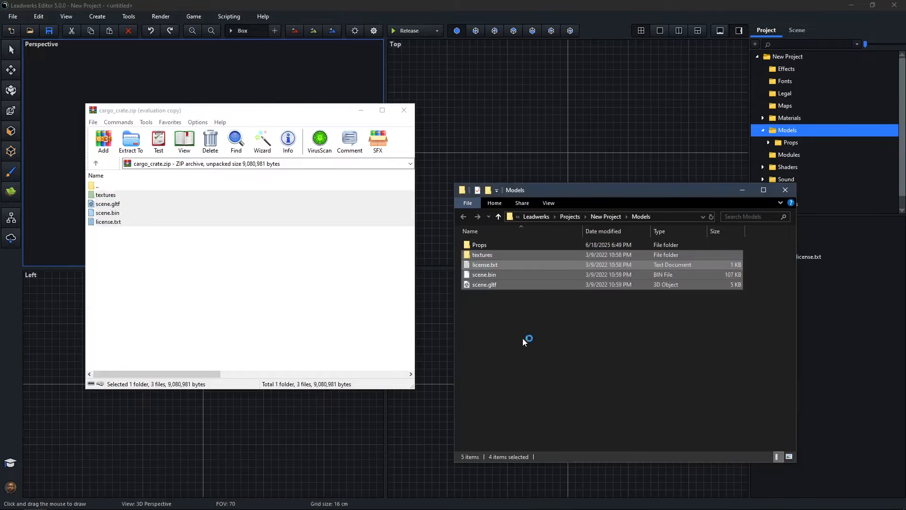
Switch back to Leadwerks Editor and open the imported scene.gltf crate model for inspection
left_click(657, 5)
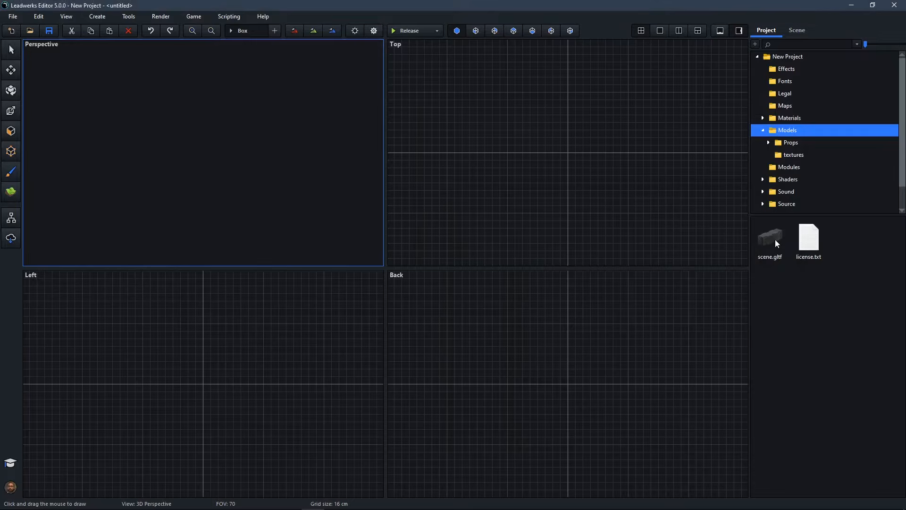
mouse_move(775, 240)
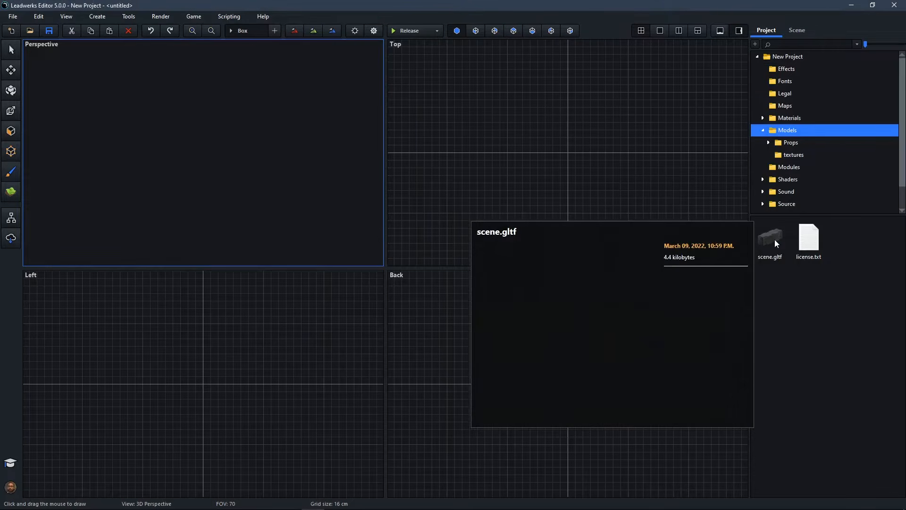
left_click(775, 239)
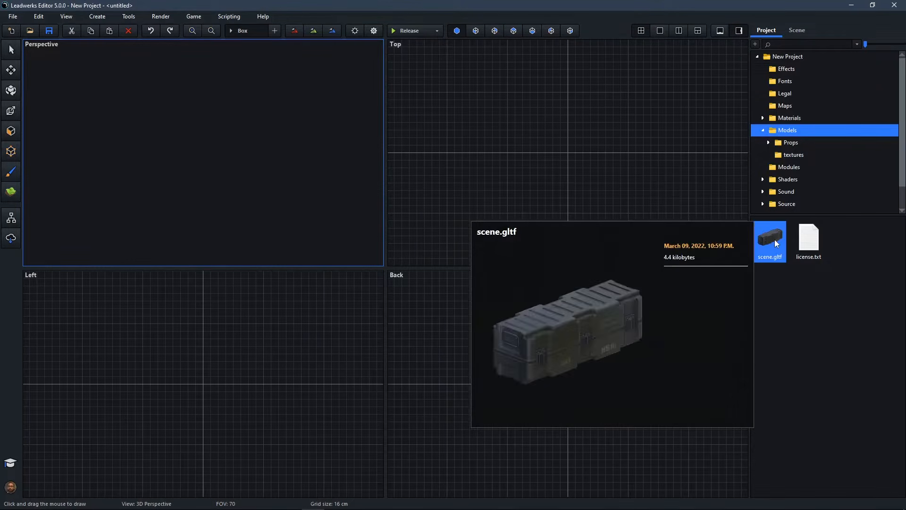
double_click(774, 239)
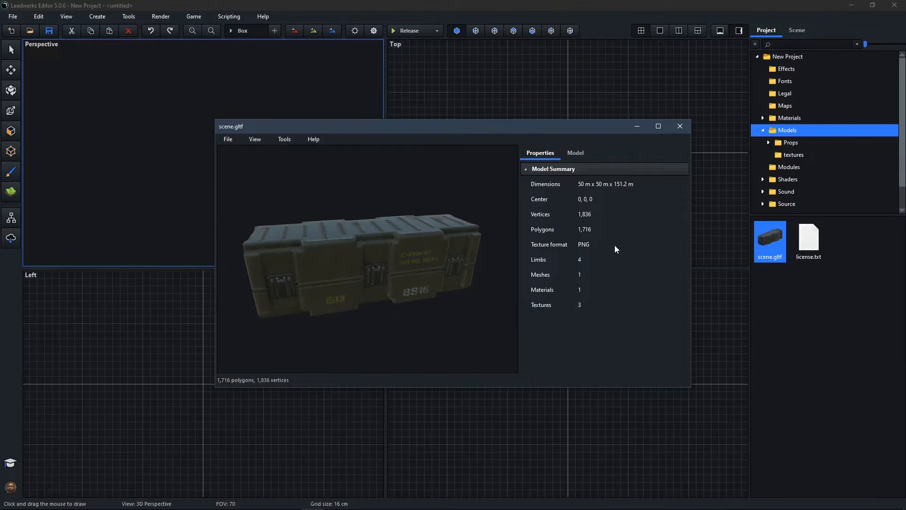
mouse_move(452, 268)
left_mouse_down()
mouse_move(432, 264)
mouse_move(406, 236)
mouse_move(451, 265)
left_mouse_up()
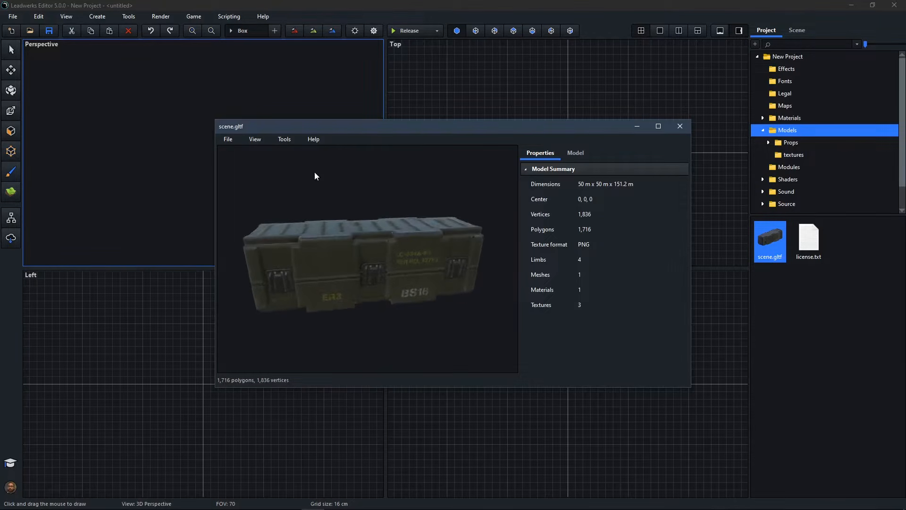
Convert the crate model's textures to DDS
left_click(283, 139)
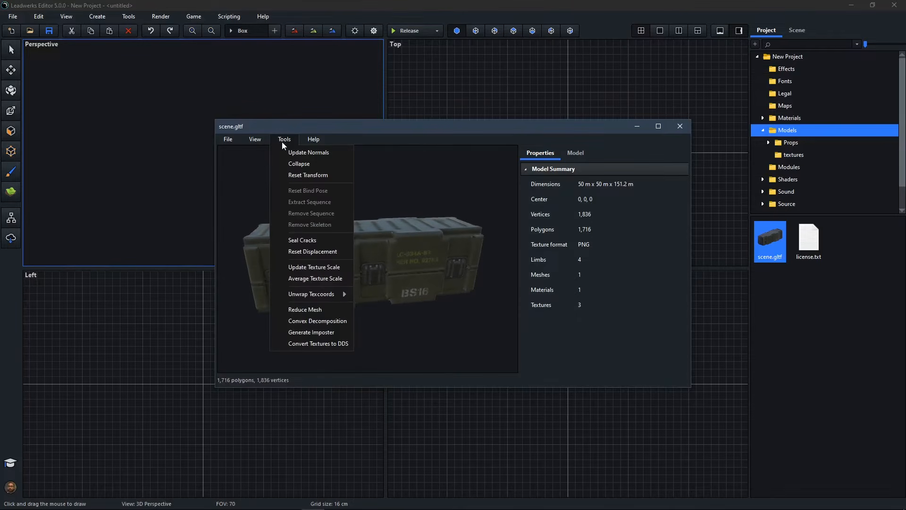
left_click(318, 344)
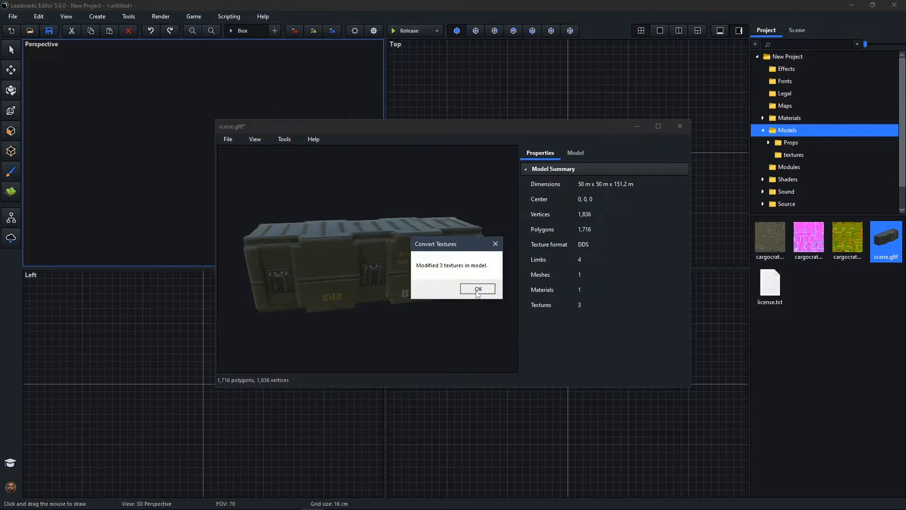
left_click(477, 288)
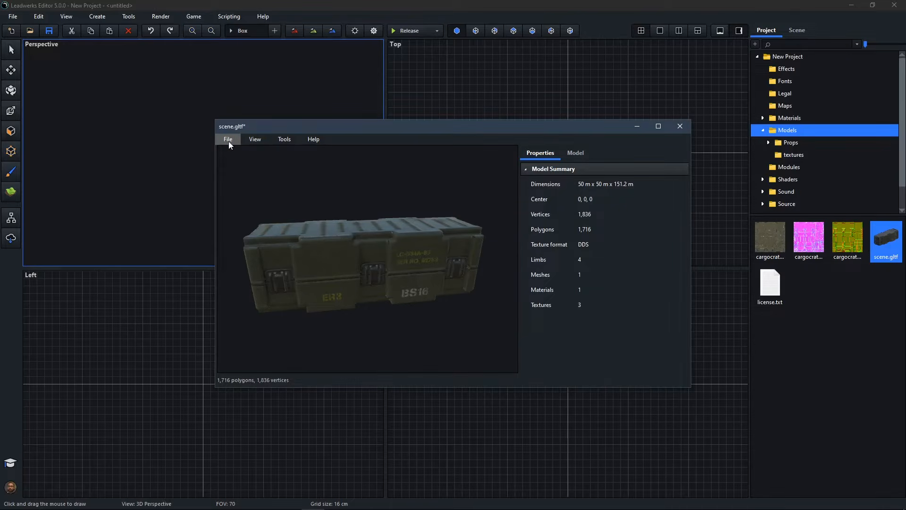
Save the crate as scene in the Leadwerks Model (*.mdl) format in the Models folder and close the model window
left_click(228, 140)
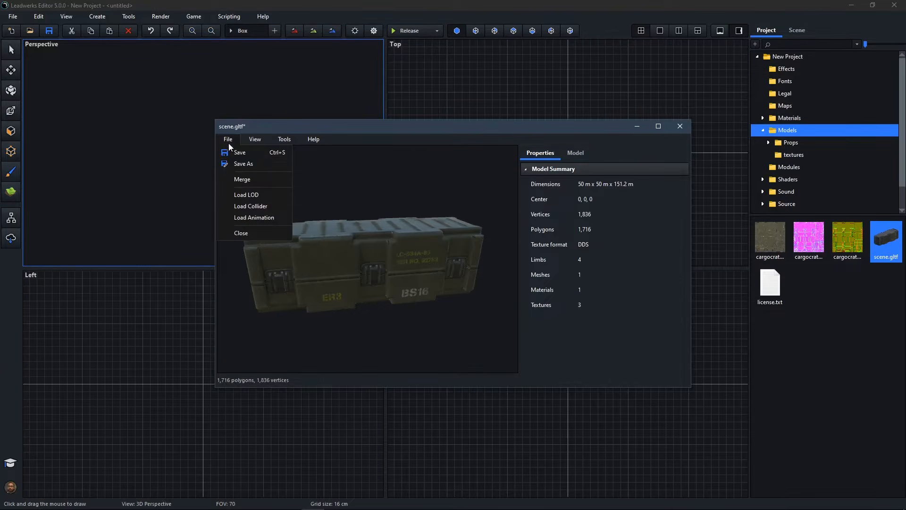
left_click(242, 163)
left_click(357, 353)
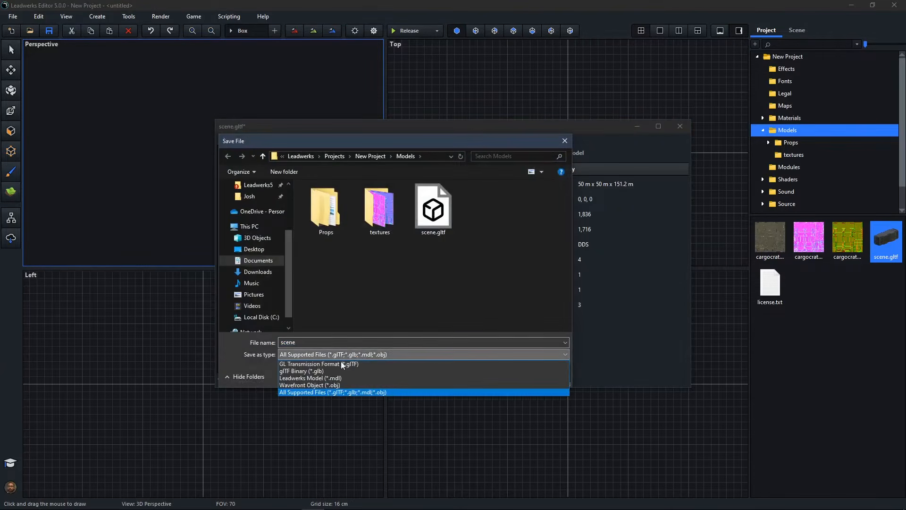
left_click(349, 378)
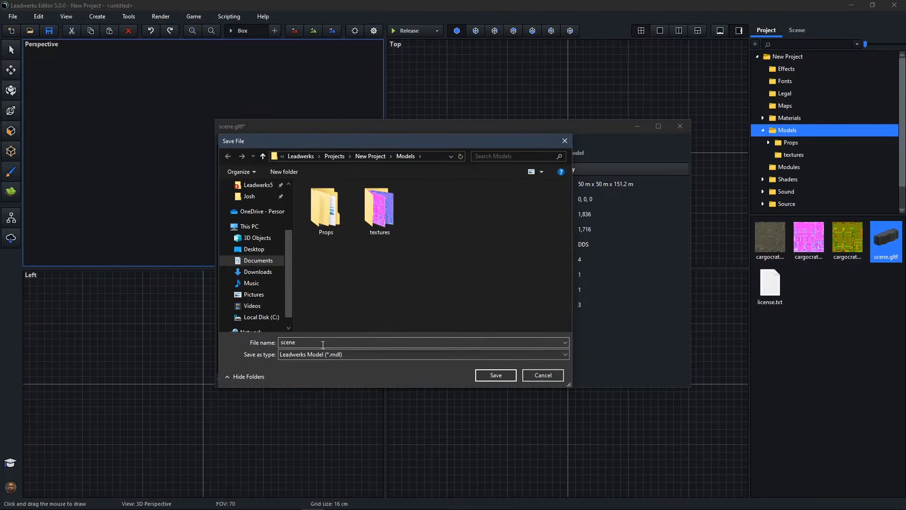
left_click(499, 376)
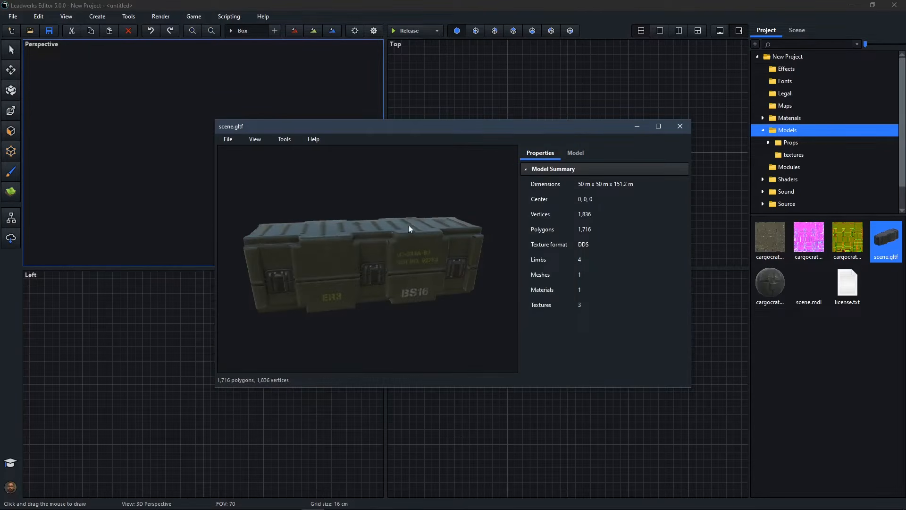
left_click(678, 128)
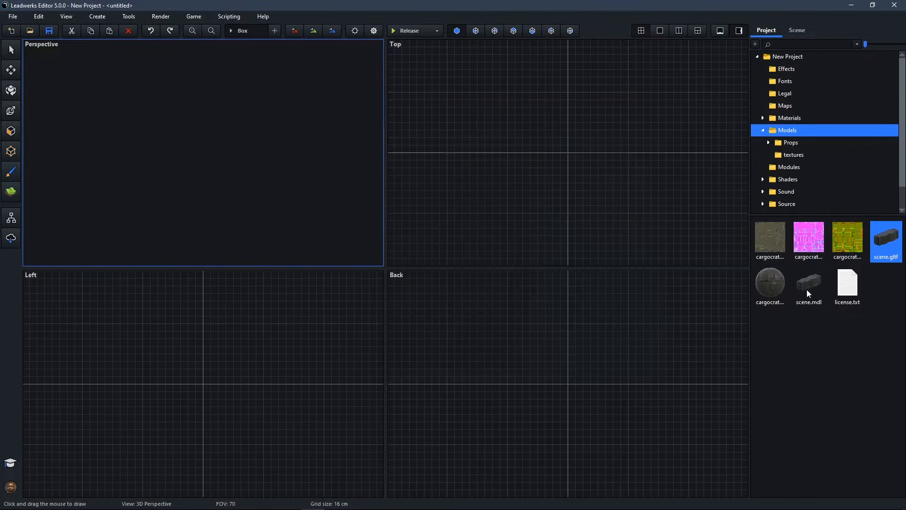
Open scene.mdl, examine the crate and its model summary, and close the window
double_click(808, 284)
right_click_drag(488, 270, 406, 252)
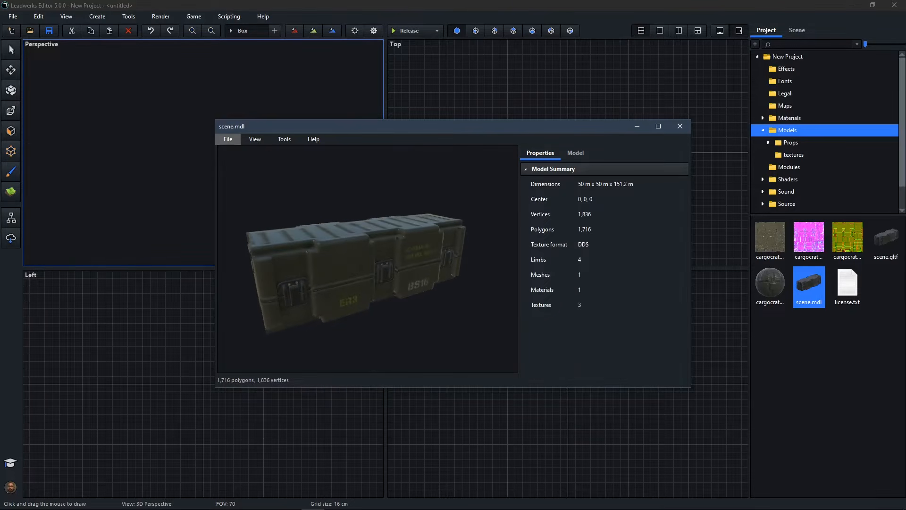
left_click(679, 126)
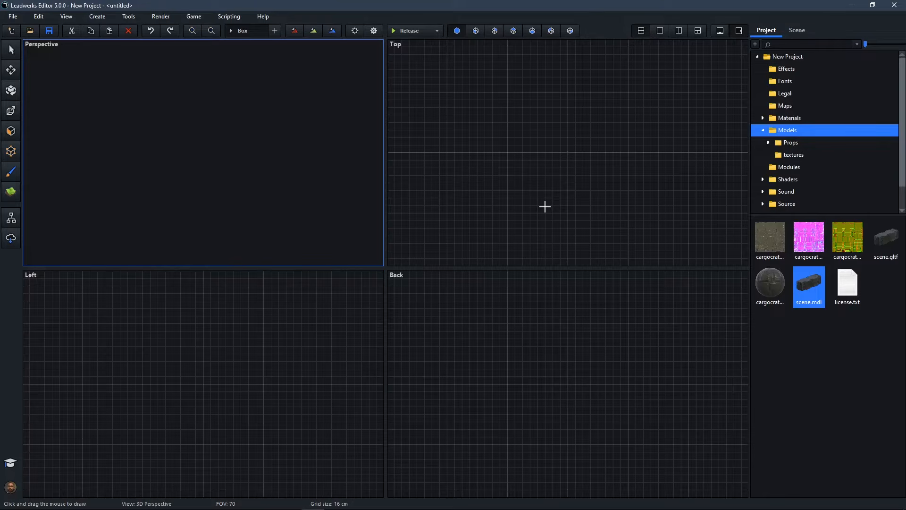
Reopen scene.mdl, check the crate's dimensions and limbs in the model summary, and maximize the model window
double_click(810, 284)
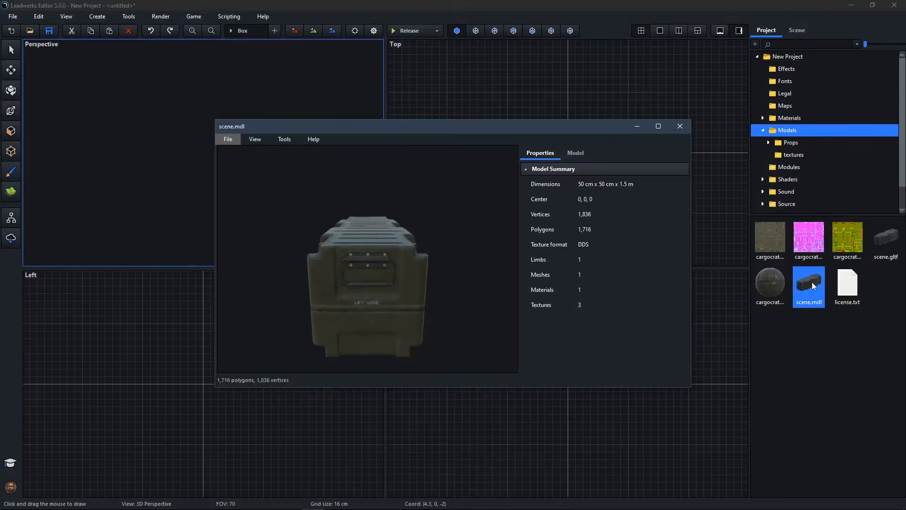
right_click_drag(486, 241, 363, 260)
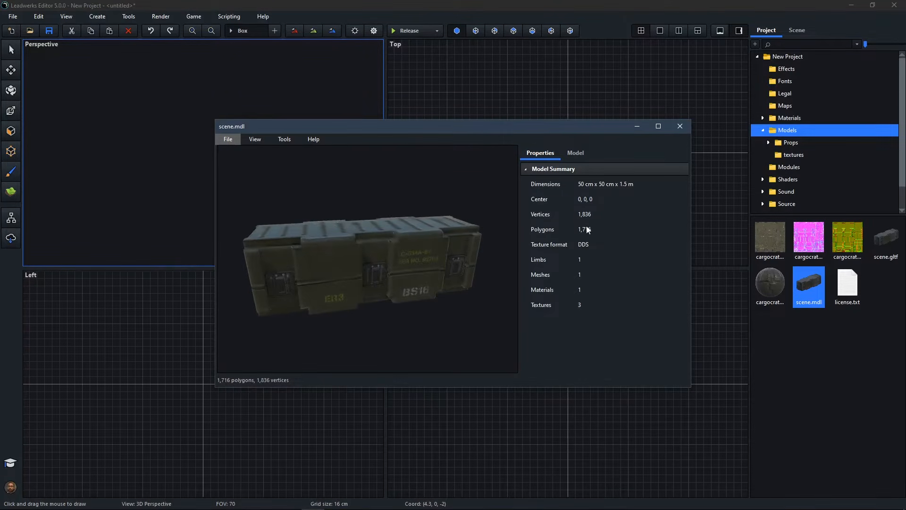
right_click_drag(430, 253, 446, 276)
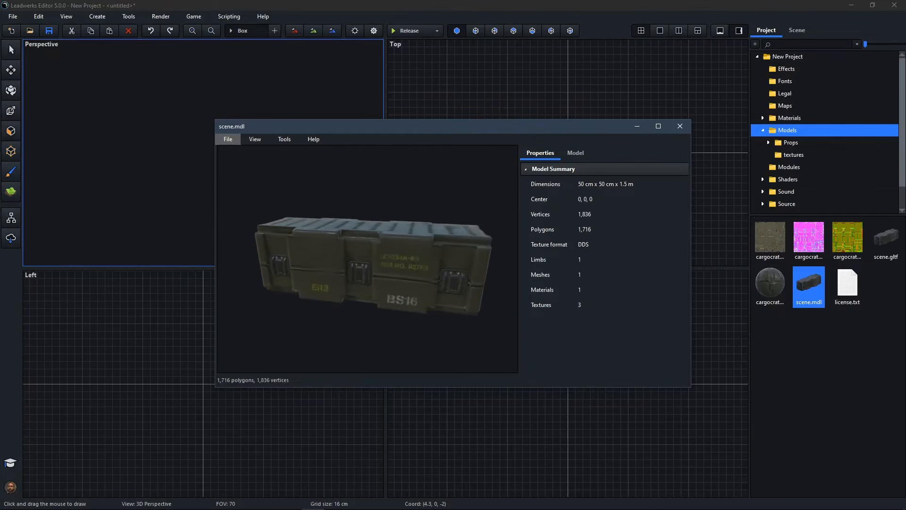
left_click(658, 126)
right_click_drag(405, 248, 395, 271)
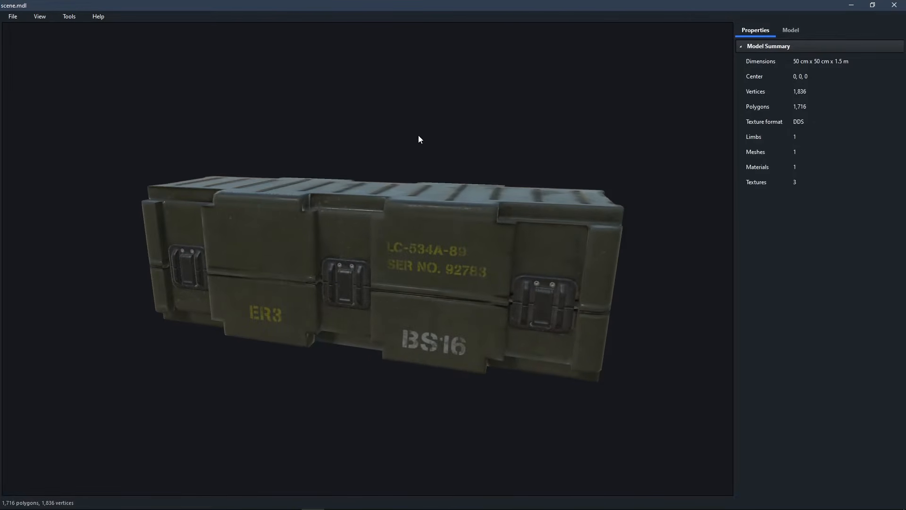
Add two reduced LODs to the crate with Reduce Mesh, using target polygon counts of 1131 and 302 with topology preserved
left_click(78, 17)
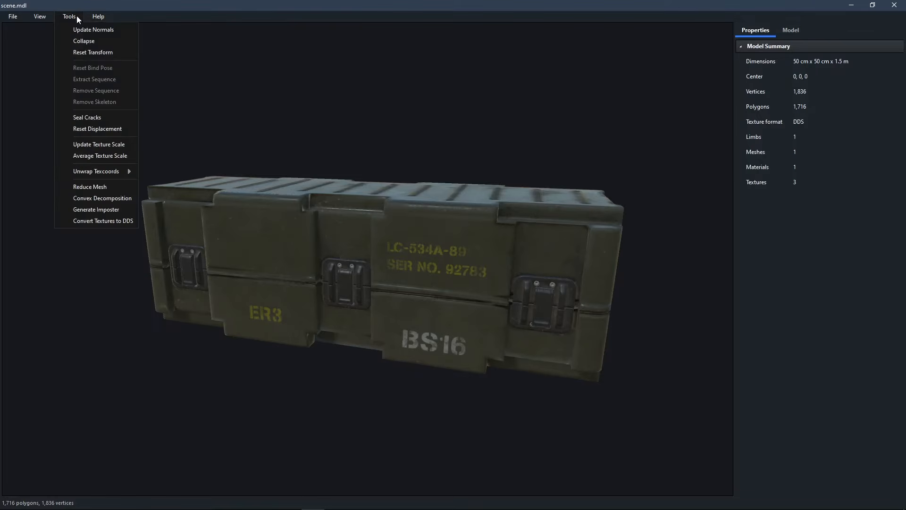
left_click(93, 187)
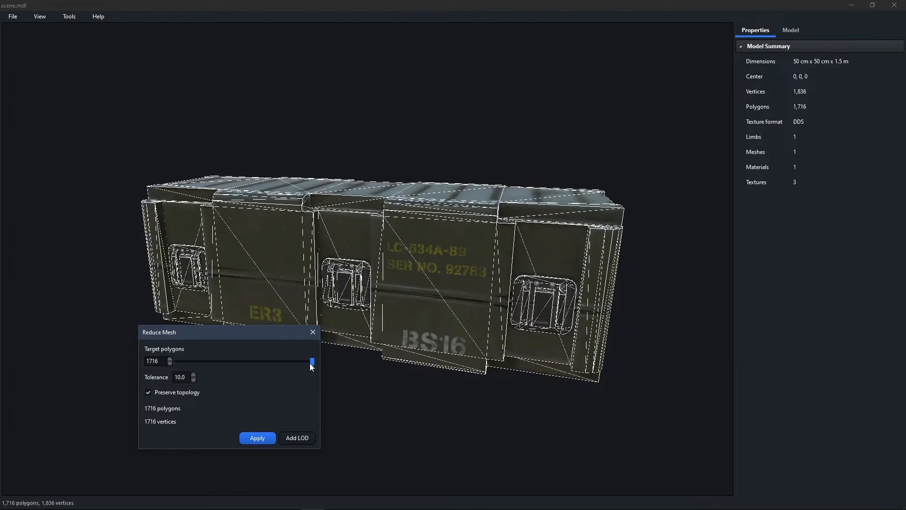
left_click_drag(310, 362, 267, 364)
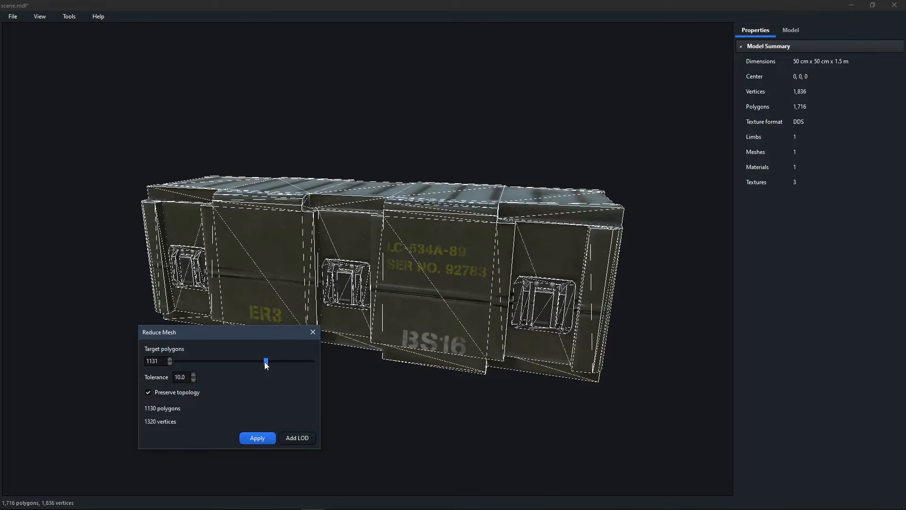
left_click_drag(264, 361, 202, 361)
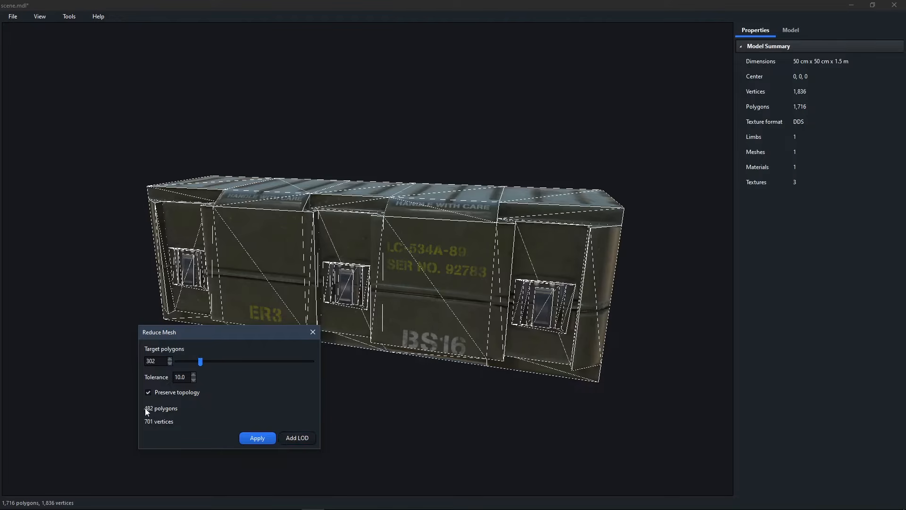
left_click(313, 333)
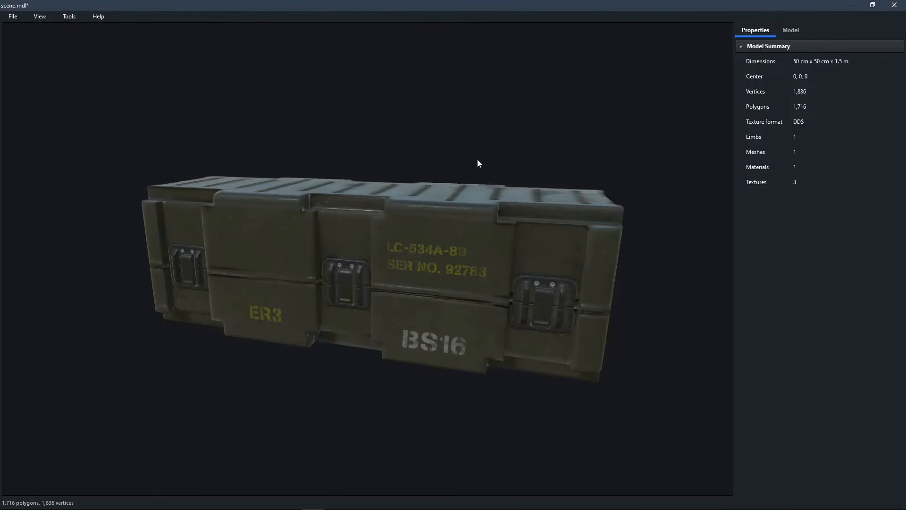
Compare the vertex and polygon counts of the cargocrate1 meshes in LOD 1, LOD 2 and LOD 3
left_click(790, 30)
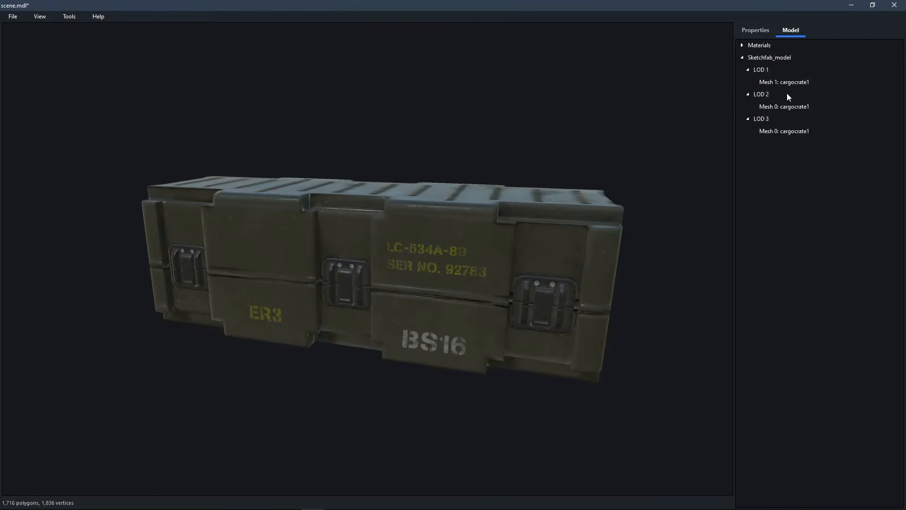
left_click(799, 83)
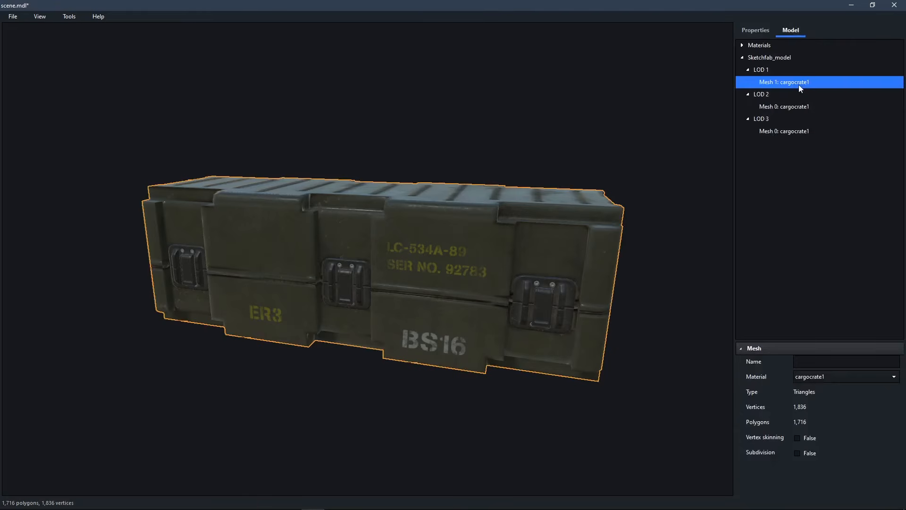
left_click(793, 110)
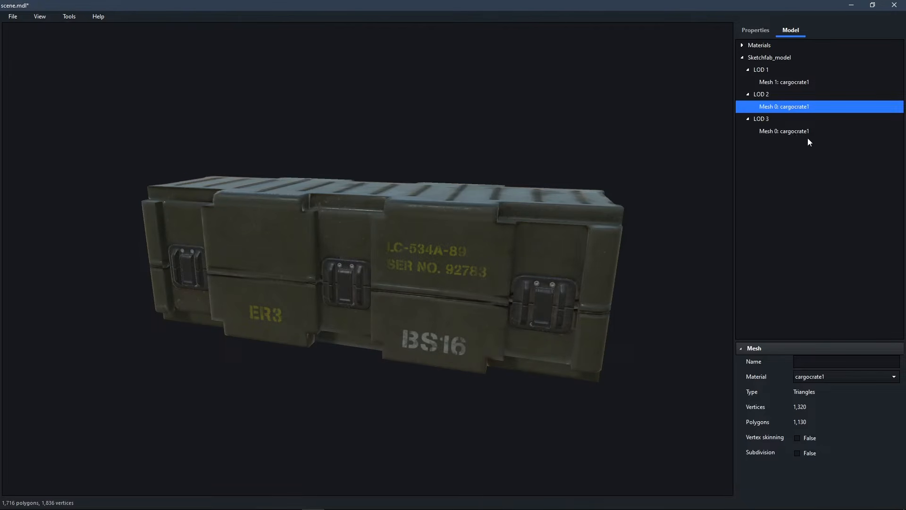
left_click(799, 84)
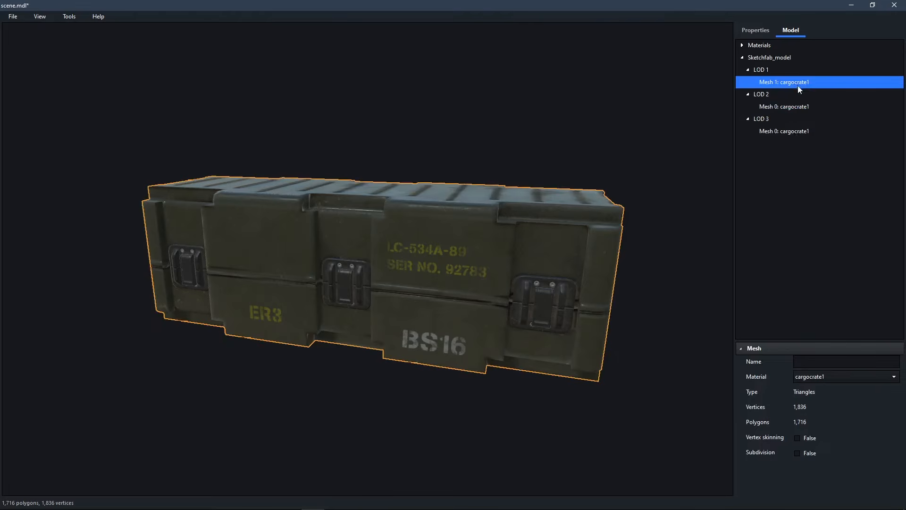
left_click(803, 110)
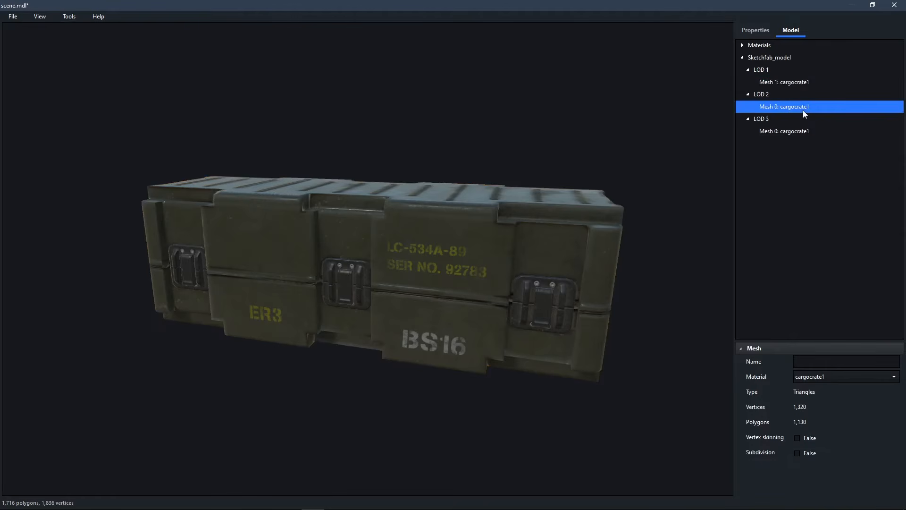
left_click(796, 131)
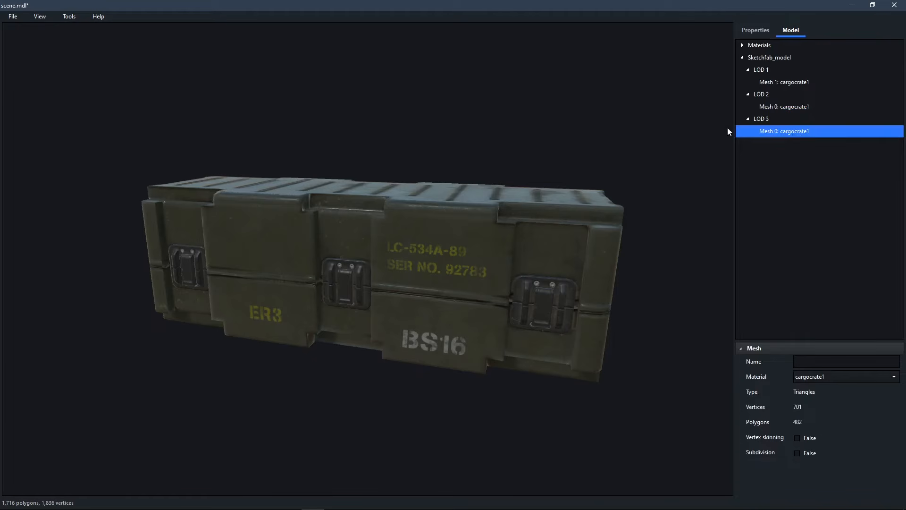
Collapse LOD 1 and LOD 2 in the hierarchy and set Sketchfab_model's LOD distances to 1.0, 2.0 and 3.0
left_click(747, 70)
left_click(747, 82)
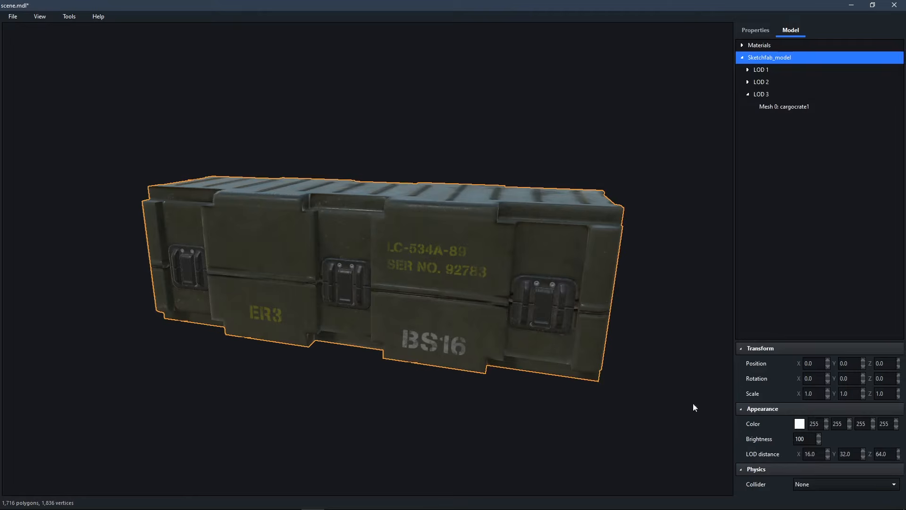
scroll(512, 376, "down", 10)
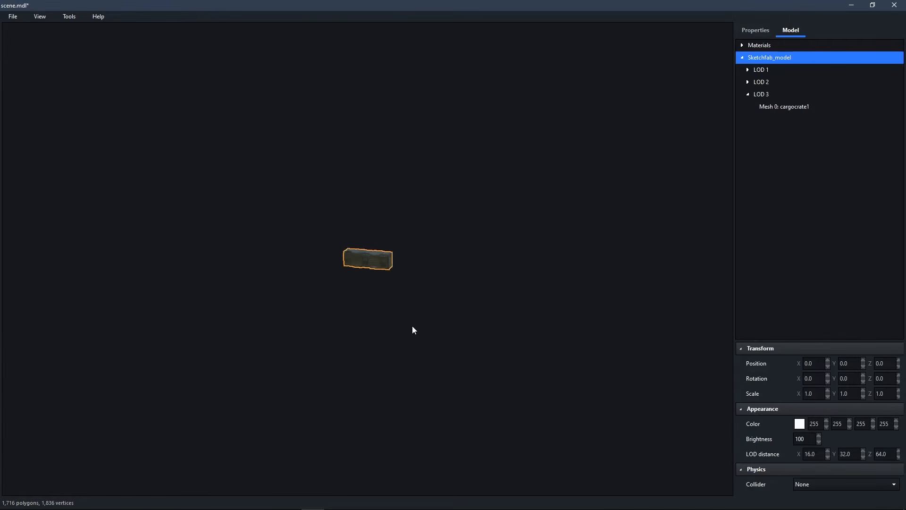
scroll(413, 324, "up", 10)
left_click(818, 456)
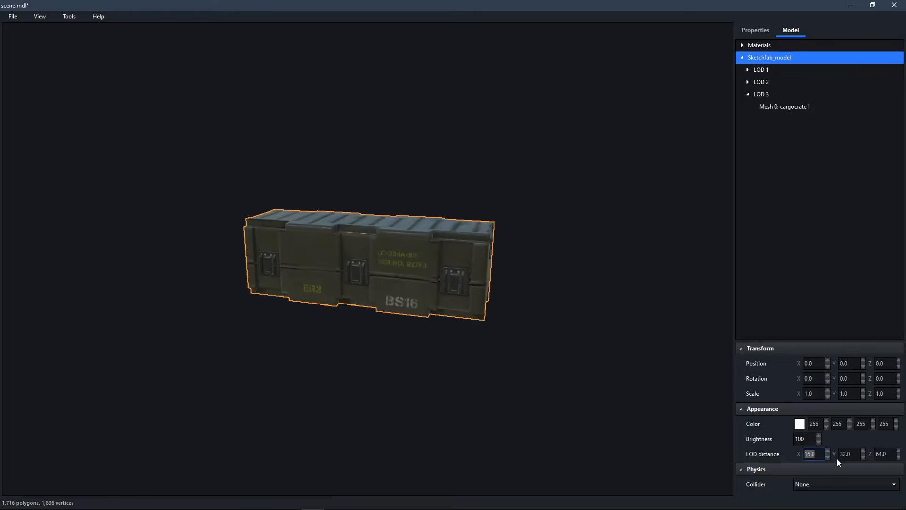
type("1")
left_click(856, 453)
left_click(886, 453)
scroll(420, 353, "up", 3)
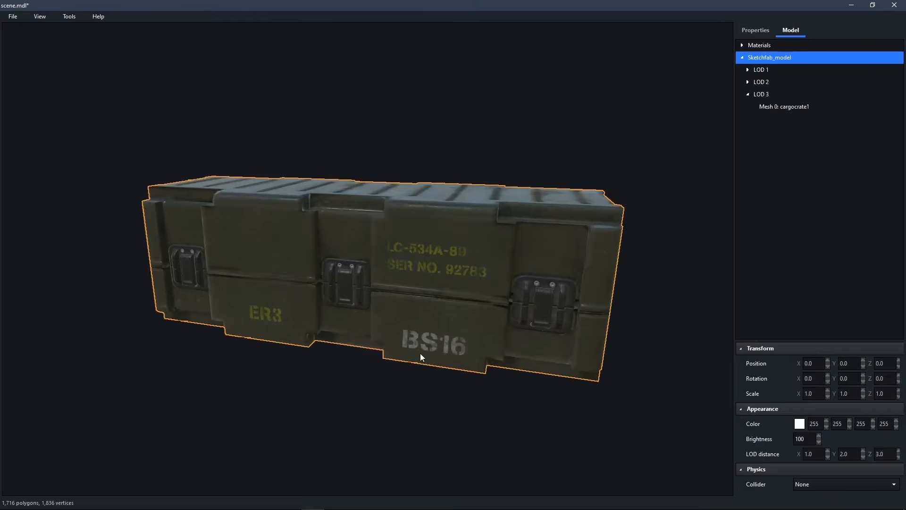
Deselect the crate and examine how it switches between LODs at different viewing distances and angles
left_click(384, 398)
scroll(391, 370, "down", 5)
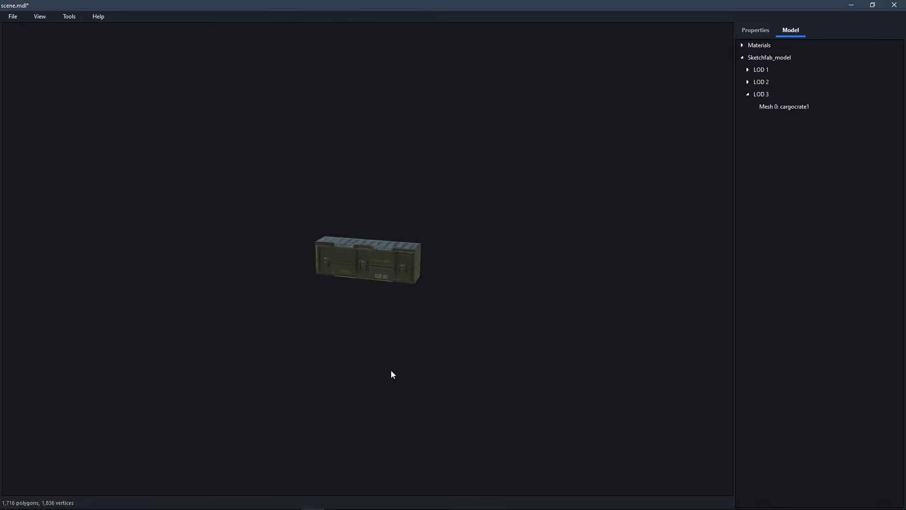
scroll(391, 371, "up", 3)
scroll(391, 370, "down", 2)
scroll(392, 375, "up", 1)
scroll(392, 374, "down", 4)
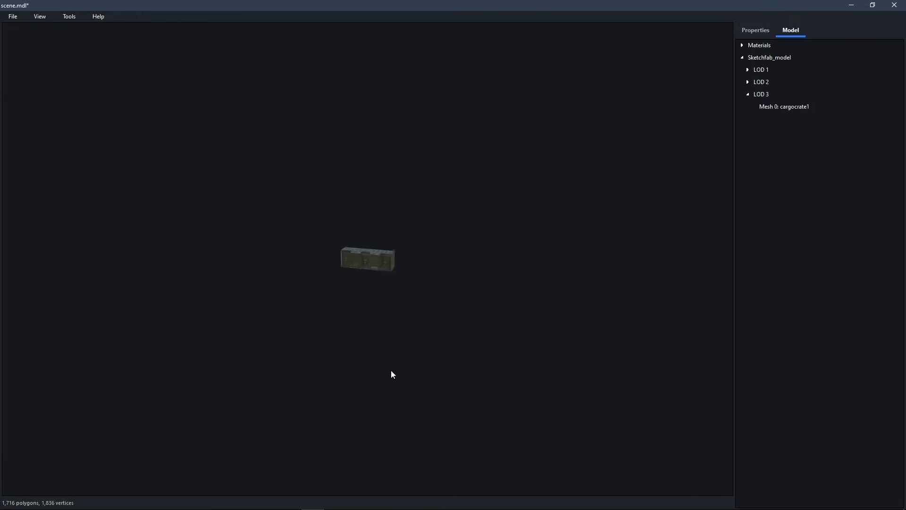
scroll(389, 366, "up", 3)
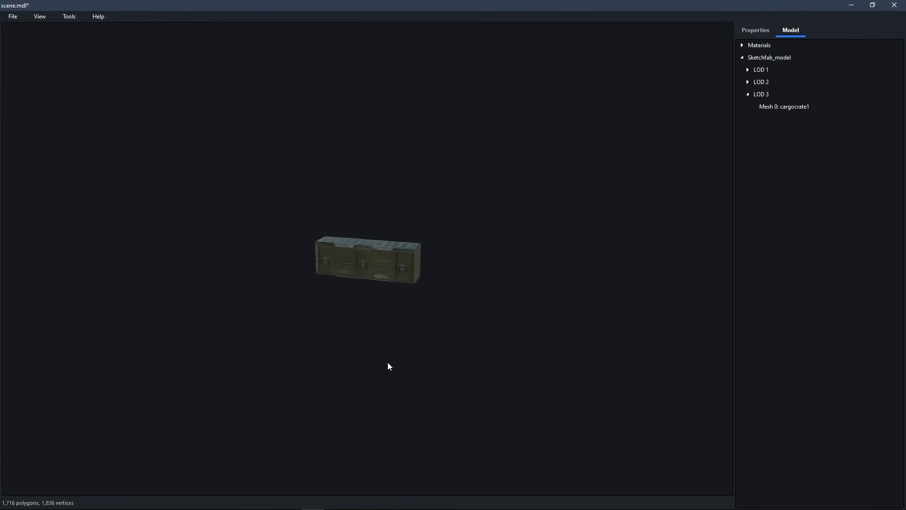
scroll(389, 366, "down", 2)
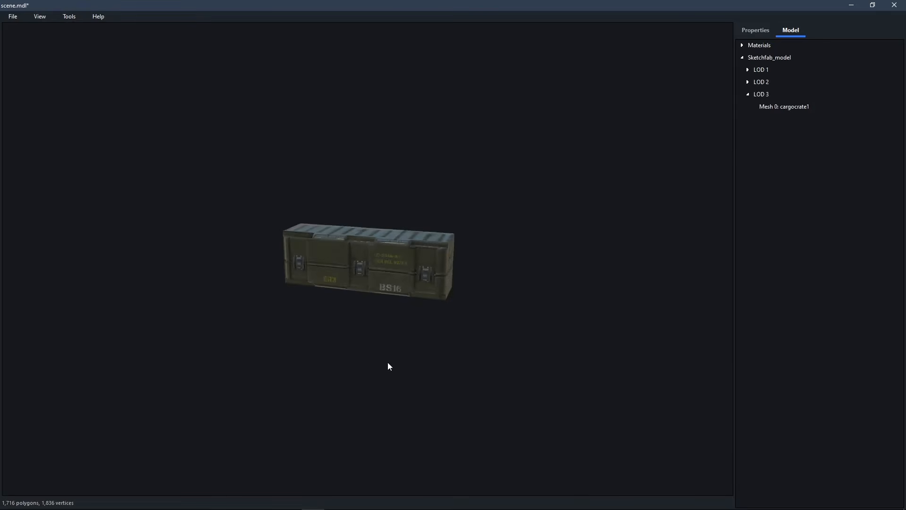
scroll(389, 367, "up", 1)
scroll(389, 367, "down", 1)
scroll(388, 342, "down", 3)
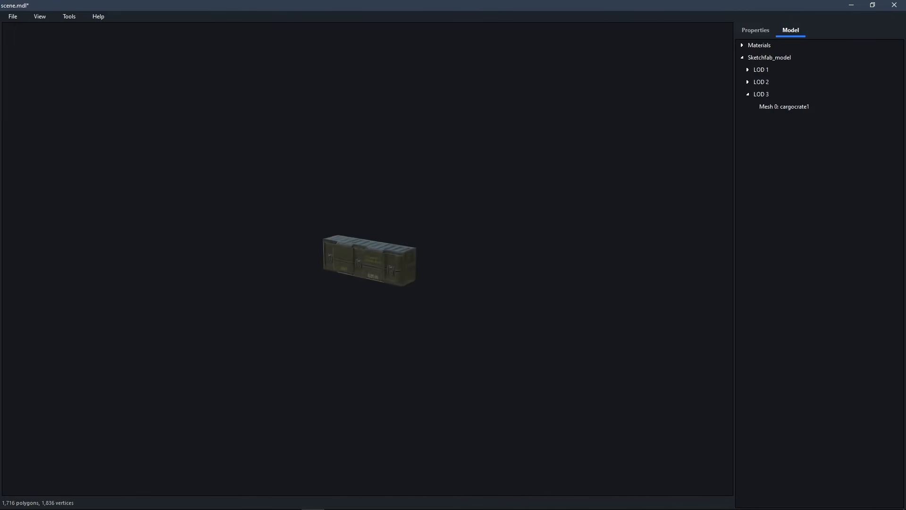
scroll(382, 275, "up", 4)
mouse_move(382, 275)
left_mouse_down()
mouse_move(382, 284)
mouse_move(330, 264)
mouse_move(373, 265)
mouse_move(383, 286)
left_mouse_up()
Save scene.mdl with its LODs and restore the model window from its maximized size
left_click(16, 18)
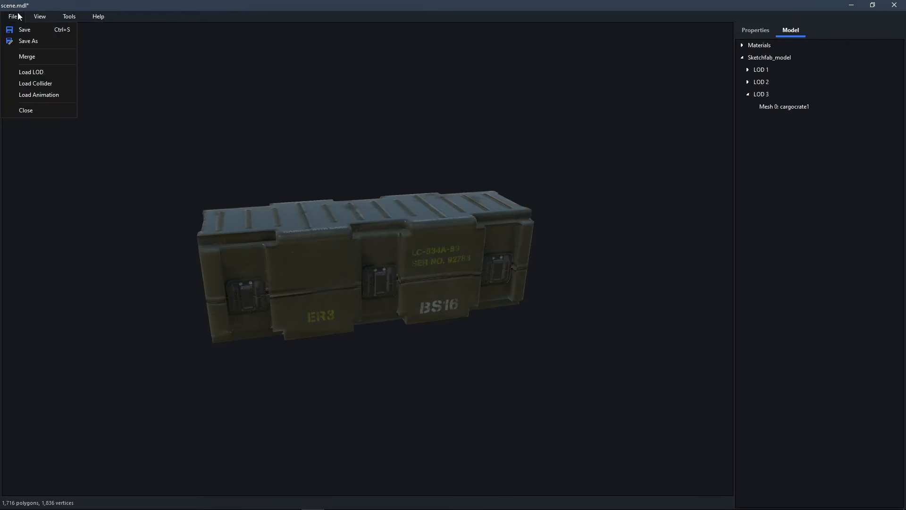
left_click(28, 31)
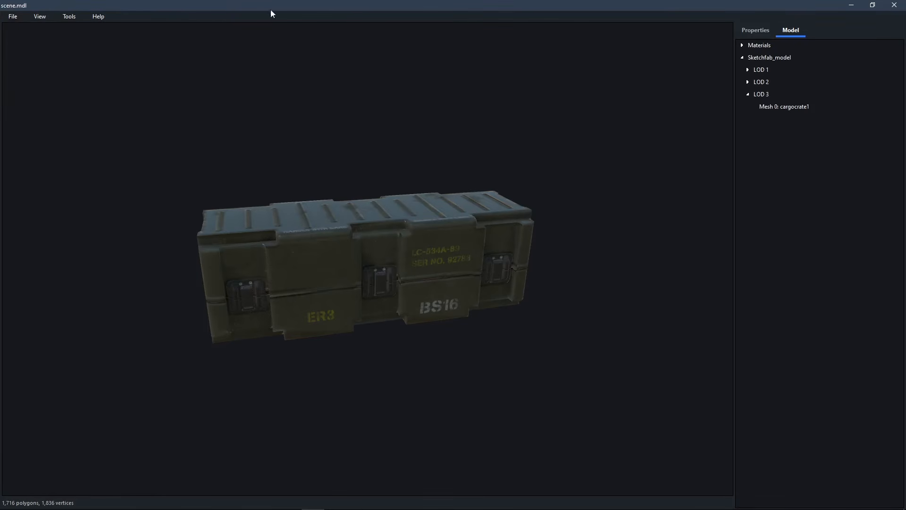
double_click(370, 4)
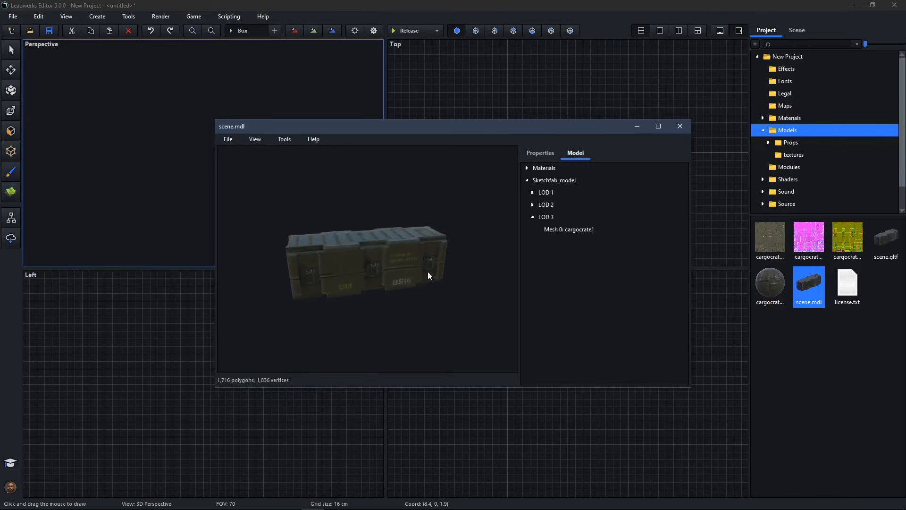
Enlarge the model window and examine the crate's levels of detail from near, far and several angles
scroll(350, 272, "up", 5)
scroll(350, 273, "down", 6)
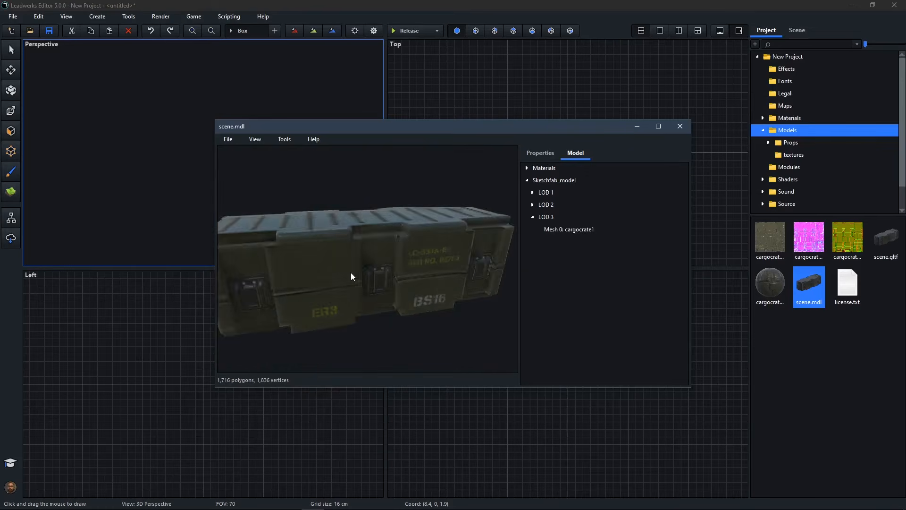
scroll(350, 272, "up", 3)
right_click_drag(350, 273, 395, 235)
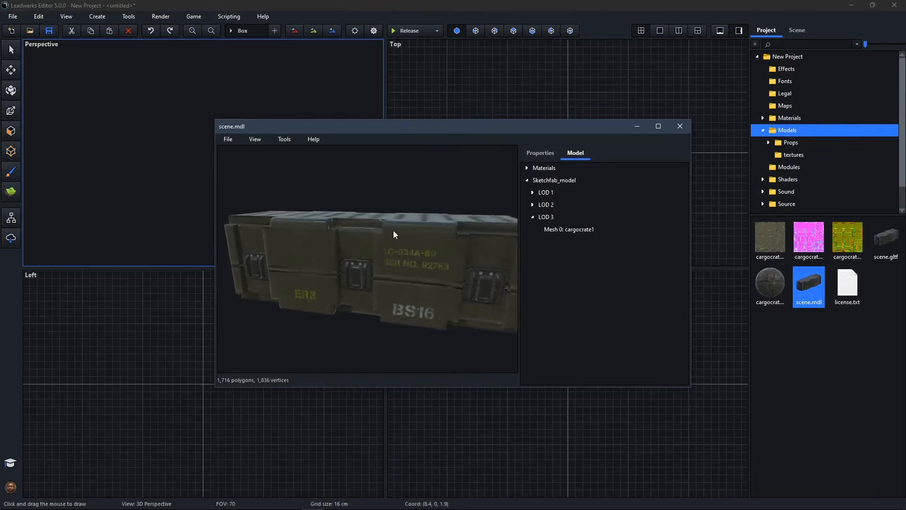
left_click_drag(215, 119, 56, 45)
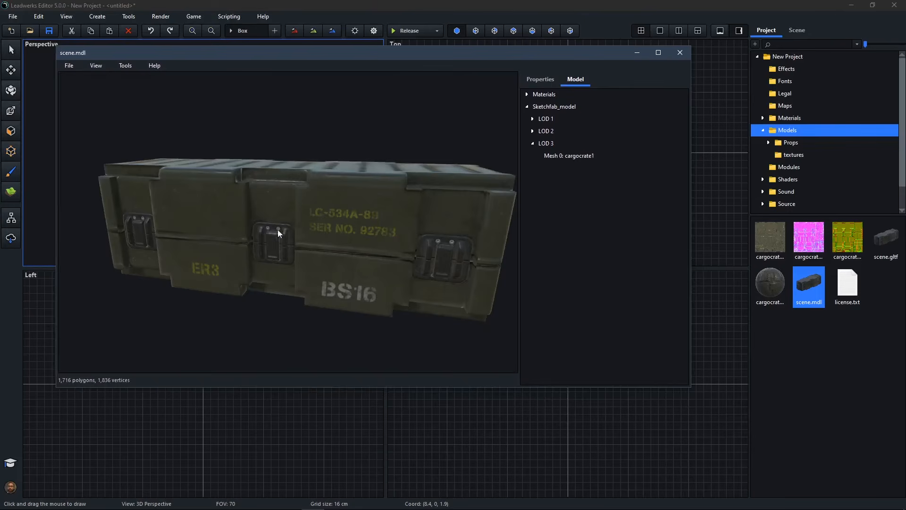
right_click_drag(378, 276, 370, 276)
scroll(378, 276, "down", 3)
scroll(284, 225, "up", 1)
right_click_drag(283, 225, 262, 231)
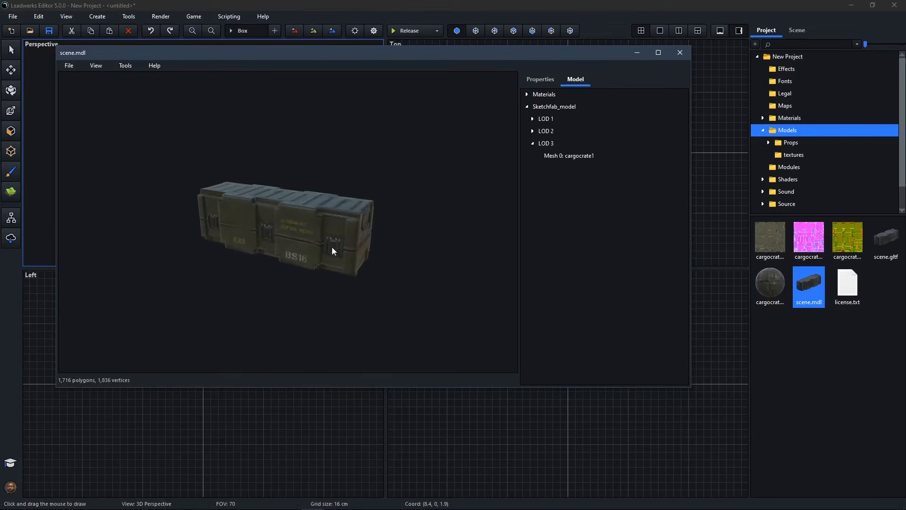
Assign a Box collider to Sketchfab_model, save scene.mdl and close the model window
left_click(547, 108)
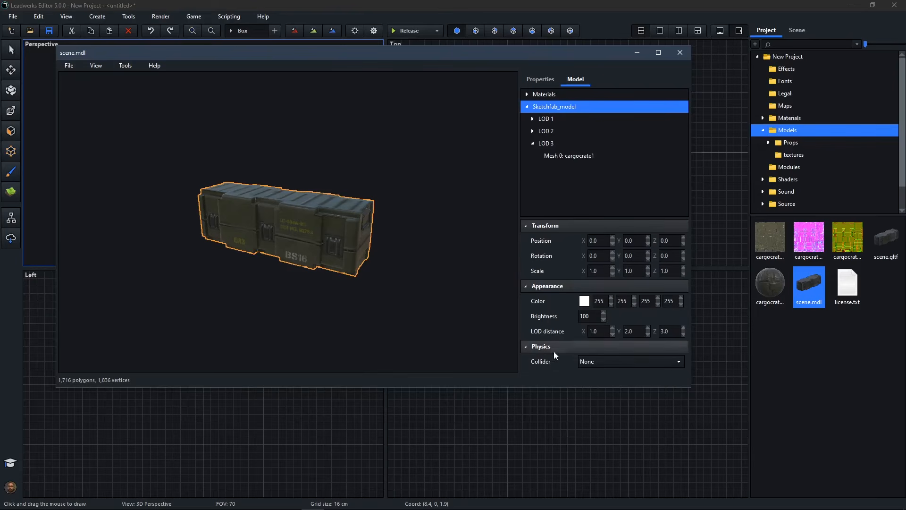
left_click(620, 364)
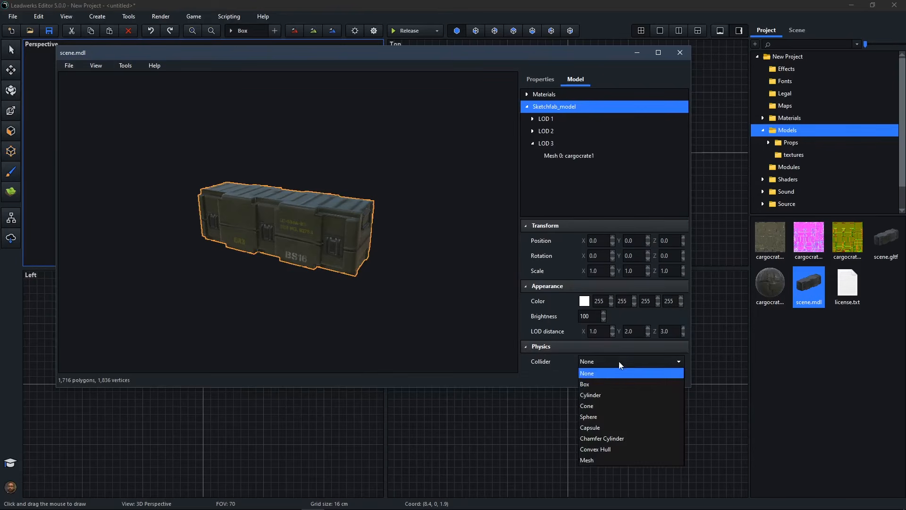
left_click(602, 384)
mouse_move(310, 266)
left_mouse_down()
mouse_move(382, 257)
mouse_move(330, 259)
mouse_move(331, 268)
mouse_move(304, 262)
left_mouse_up()
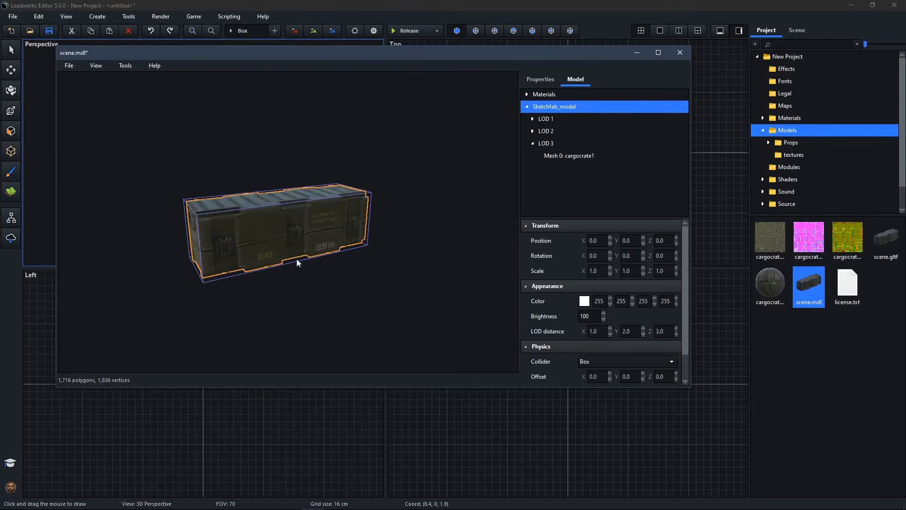
left_click(69, 65)
left_click(85, 81)
left_click(678, 53)
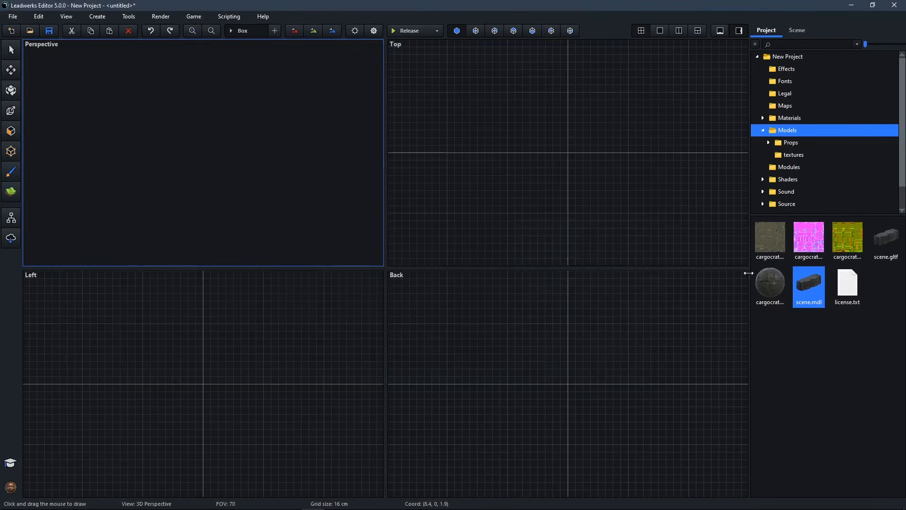
Reopen scene.mdl, check the crate's saved collider box, and close the model window
double_click(811, 286)
left_click_drag(426, 248, 456, 261)
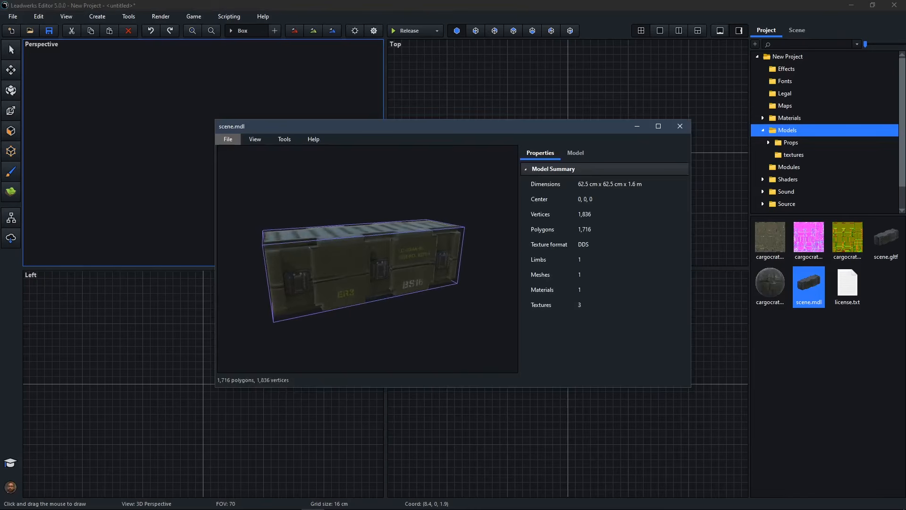
left_click(679, 126)
Open Fox(1).glb from the Models folder and examine the fox and its model summary
mouse_move(890, 246)
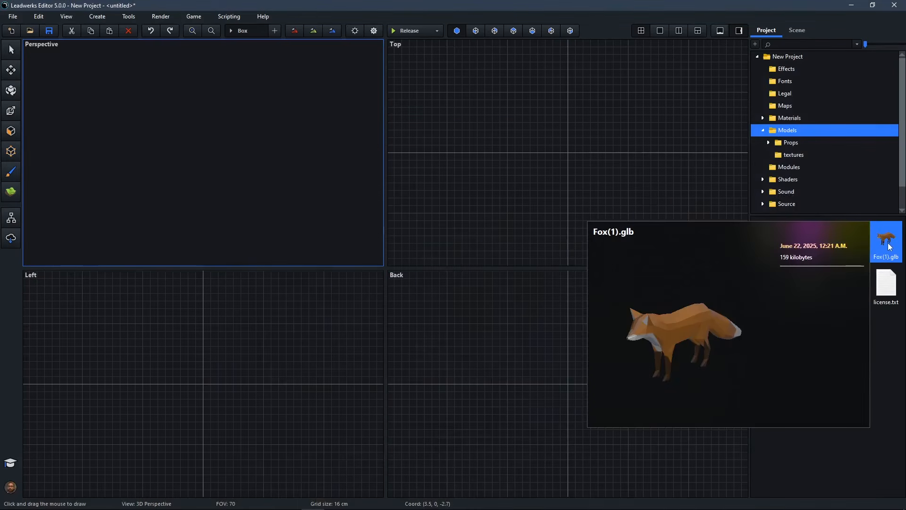
double_click(885, 243)
left_click_drag(434, 238, 413, 232)
middle_click_drag(365, 271, 376, 273)
right_click_drag(376, 272, 250, 273)
right_click_drag(471, 249, 370, 240)
left_click(315, 142)
left_click(316, 143)
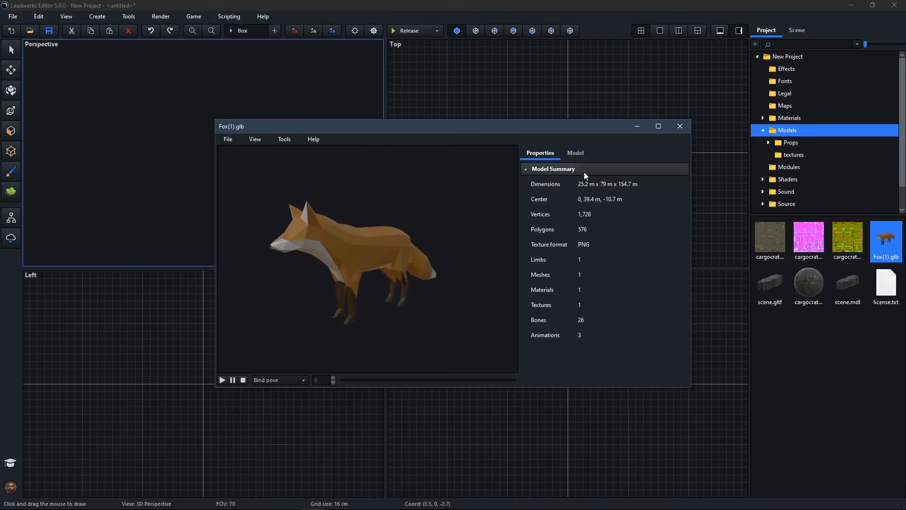
Assign a Box collider to the fox's unnamed model node and view it around the fox
left_click(576, 153)
left_click(553, 217)
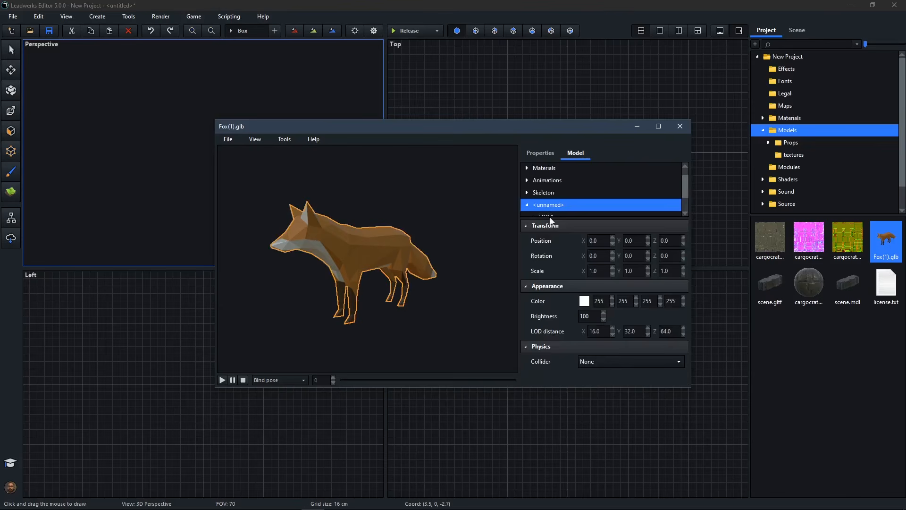
left_click(612, 362)
left_click(601, 384)
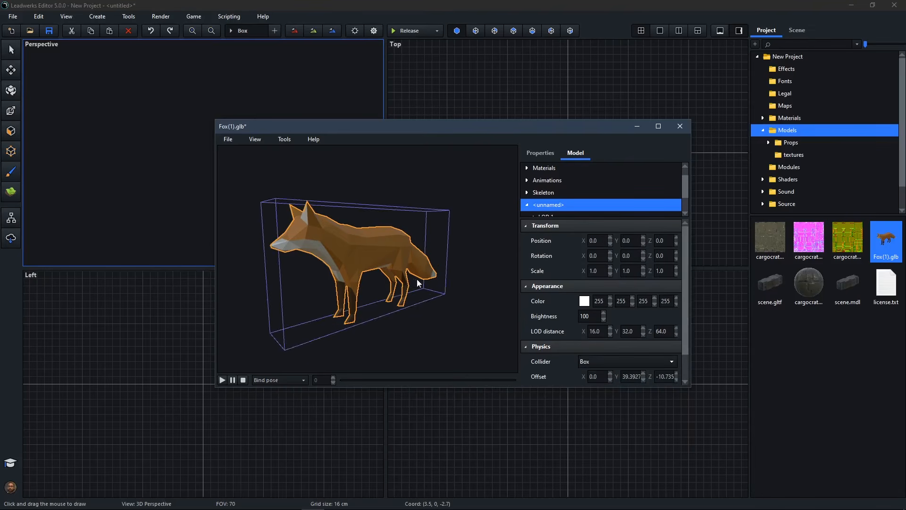
right_click_drag(368, 264, 345, 268)
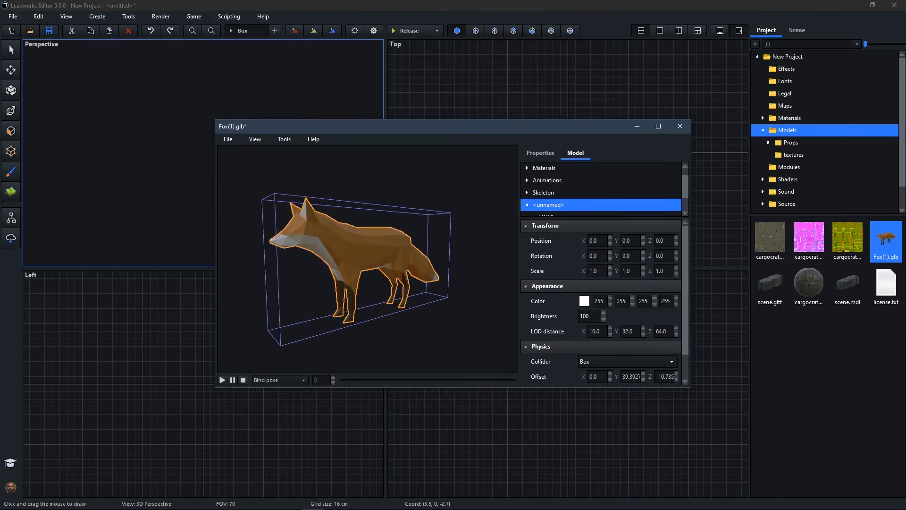
Try the Cylinder, Sphere and Capsule collider shapes on the fox one after another
left_click(600, 363)
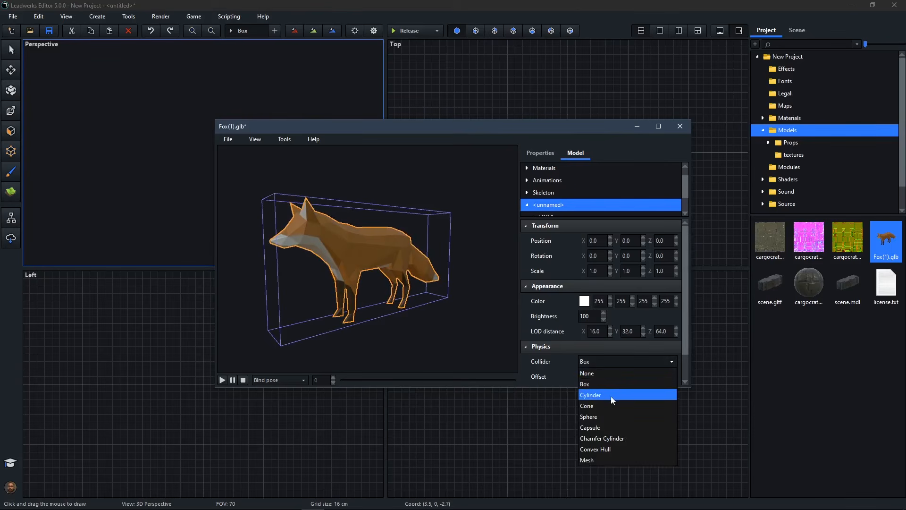
left_click(609, 395)
left_click(606, 363)
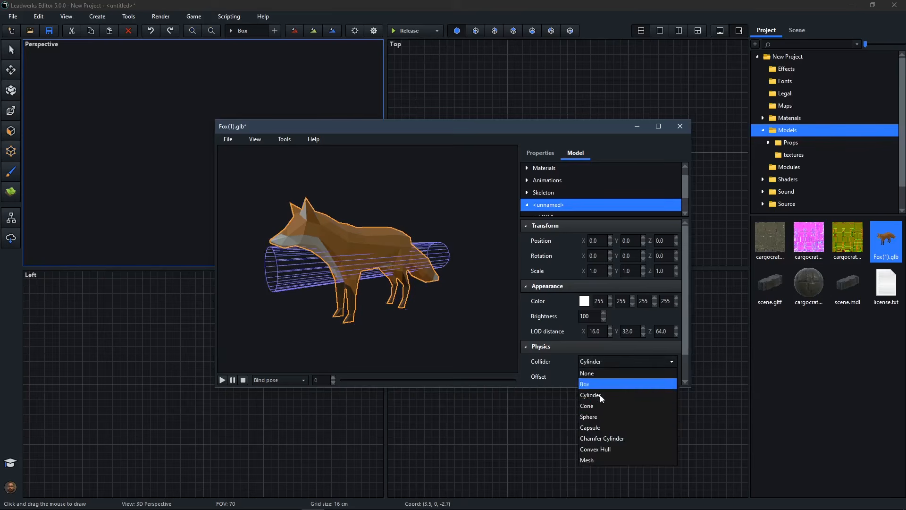
left_click(598, 416)
left_click(610, 361)
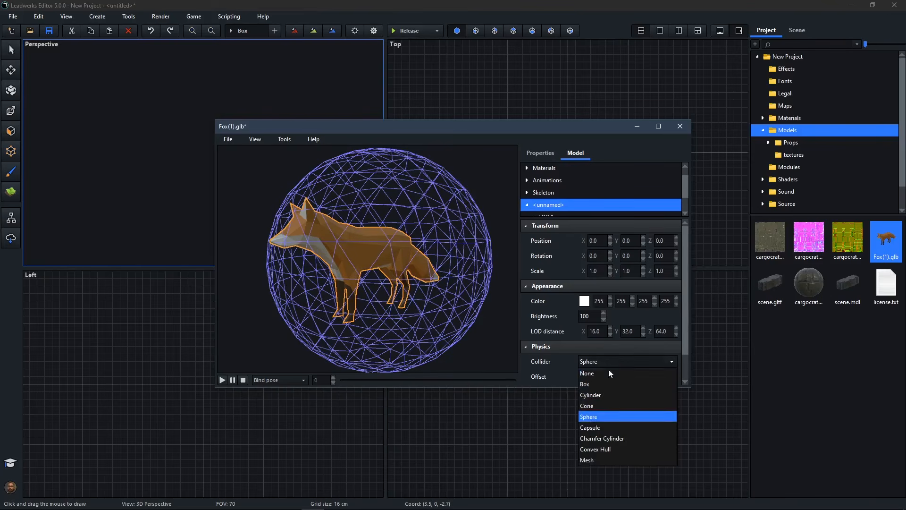
left_click(601, 429)
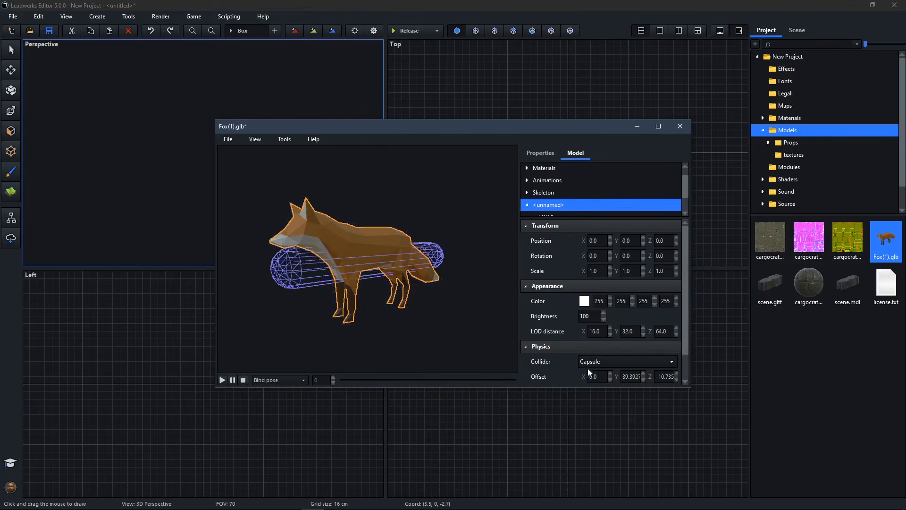
Set the fox's collider to Convex Hull and examine how the hull wraps the model
left_click(605, 364)
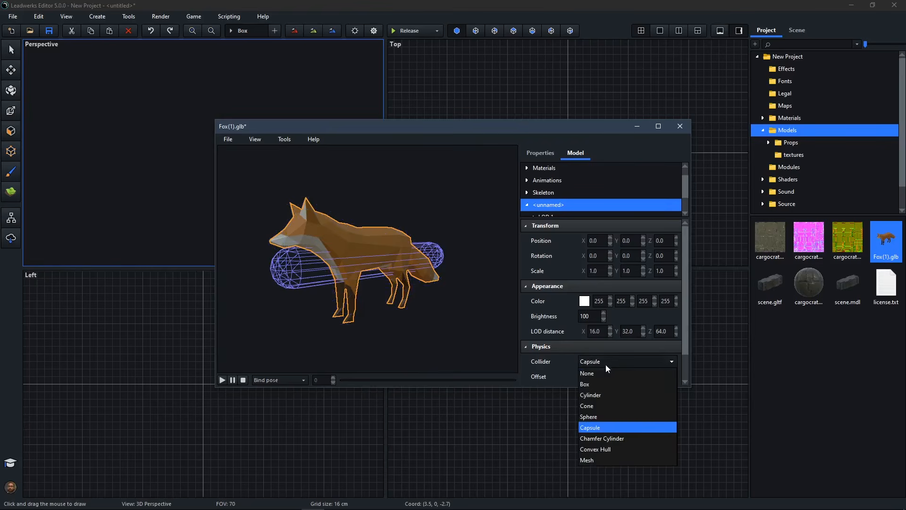
left_click(611, 451)
right_click_drag(412, 293, 436, 274)
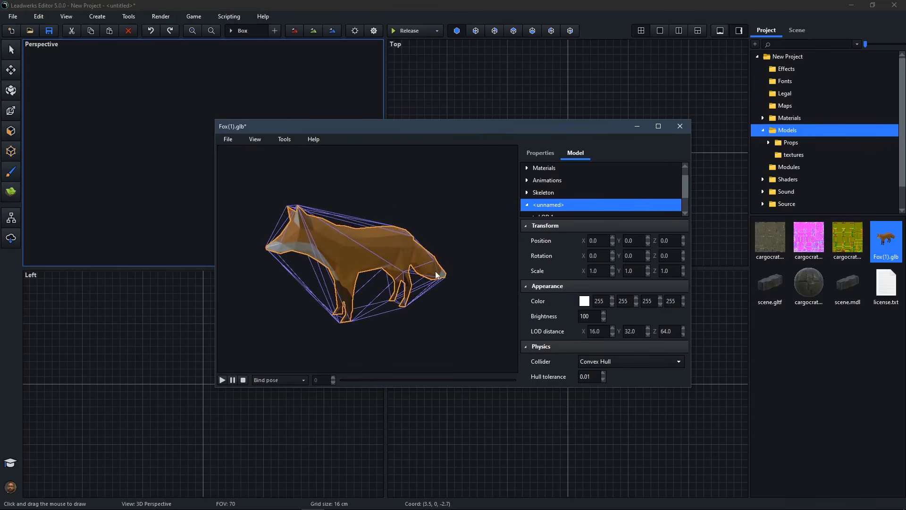
Apply Convex Decomposition to the fox with the default 16 max convex hulls and 16 max hull vertices, and examine the collider from several angles
left_click(284, 139)
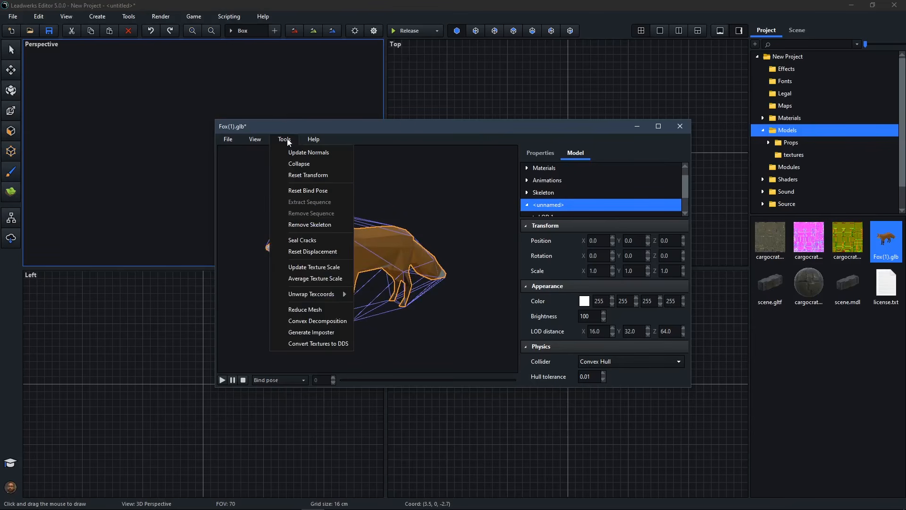
left_click(317, 320)
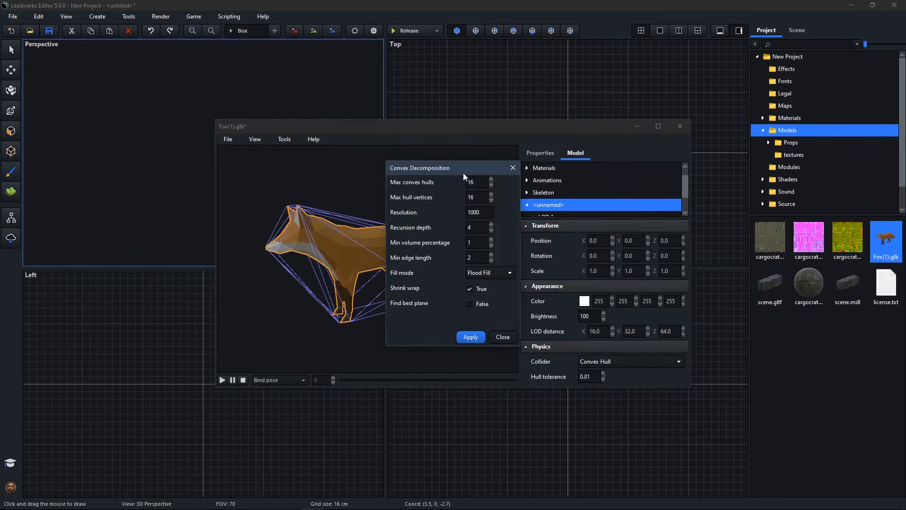
left_click_drag(469, 171, 148, 201)
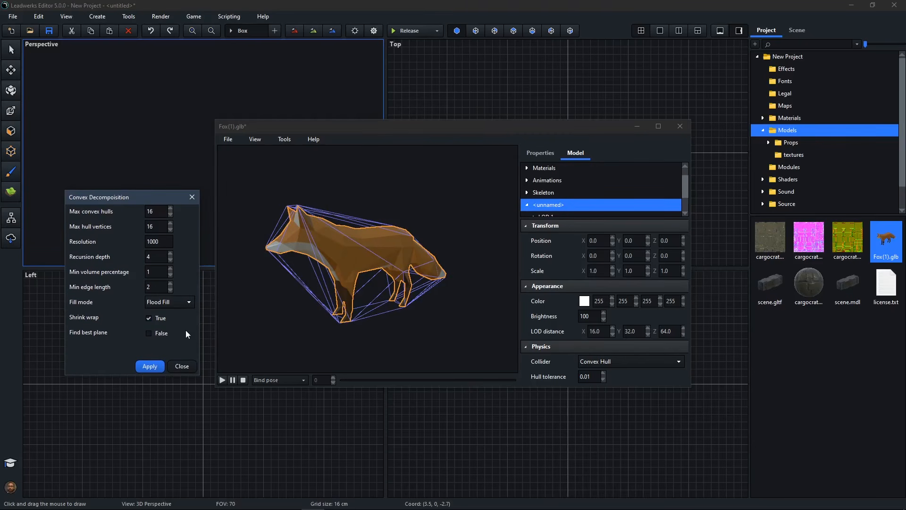
left_click(152, 366)
right_click_drag(343, 294, 294, 286)
right_click_drag(406, 287, 450, 276)
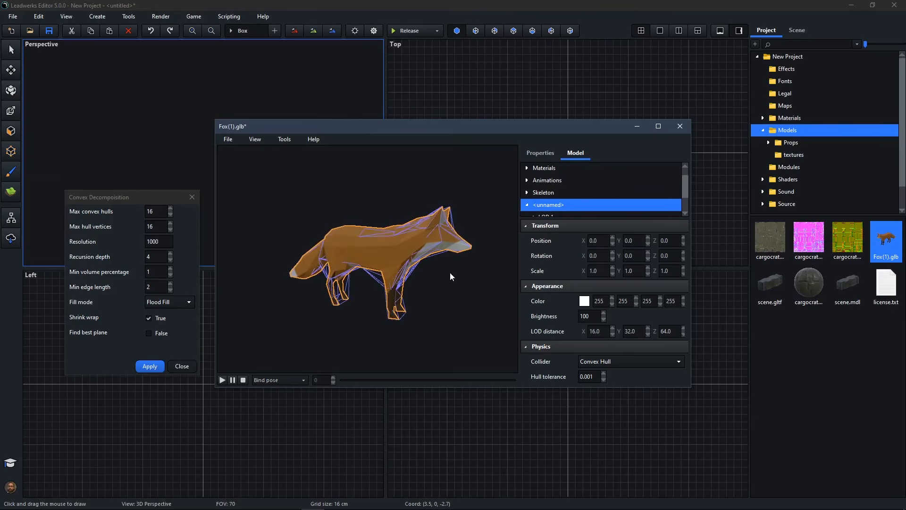
Save the fox as a Leadwerks Model (*.mdl) named Fox(1) in the project's Models folder
left_click(239, 142)
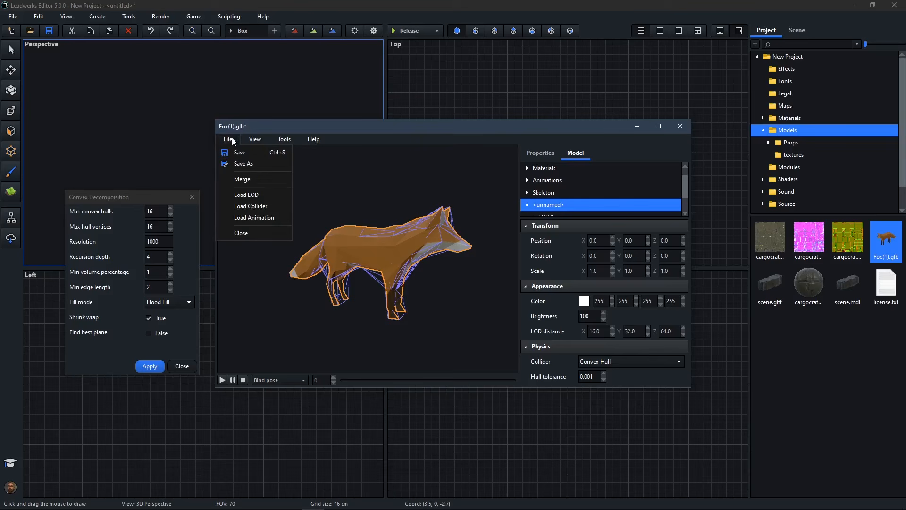
left_click(256, 165)
left_click(353, 354)
left_click(351, 376)
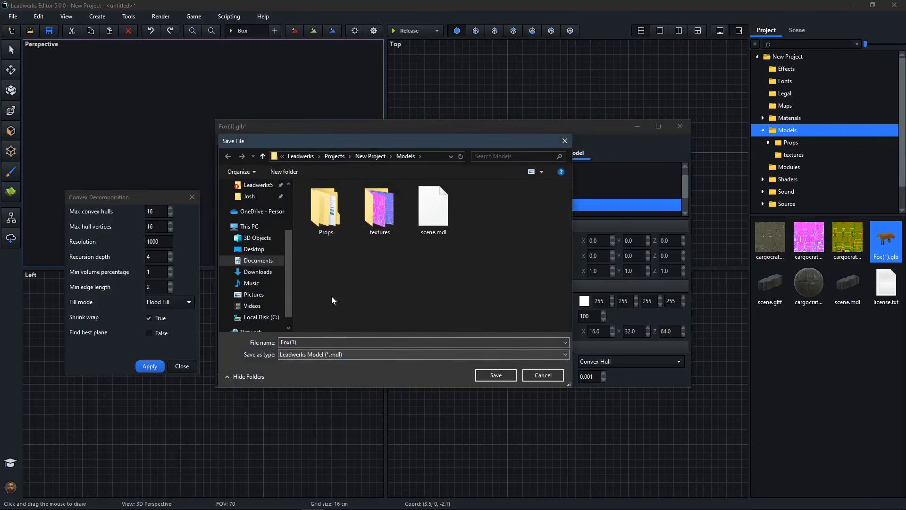
left_click(495, 375)
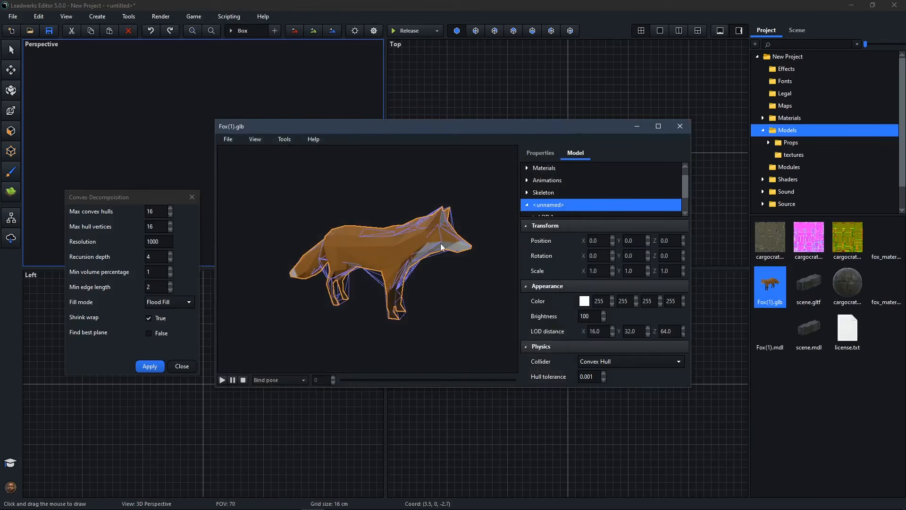
Close the Convex Decomposition dialog and the Fox(1).glb window, and open Fox(1).mdl from the Models folder
left_click(192, 197)
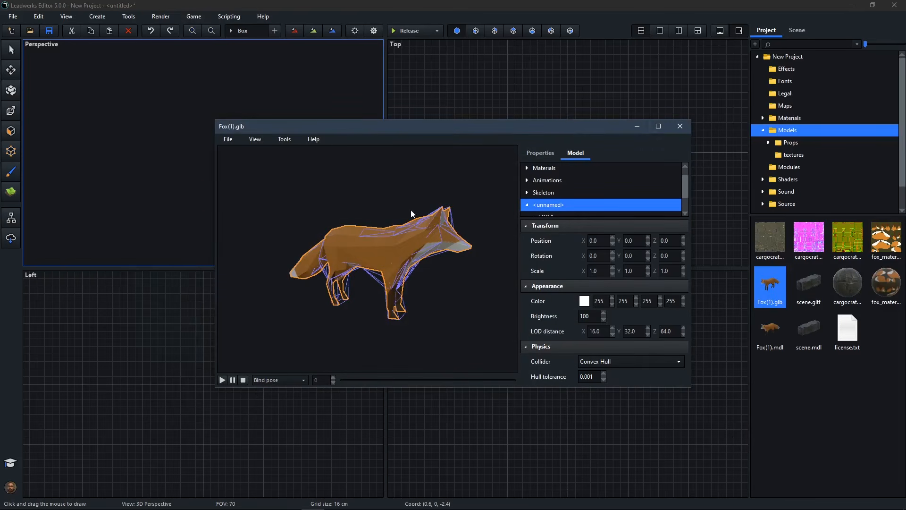
left_click(680, 128)
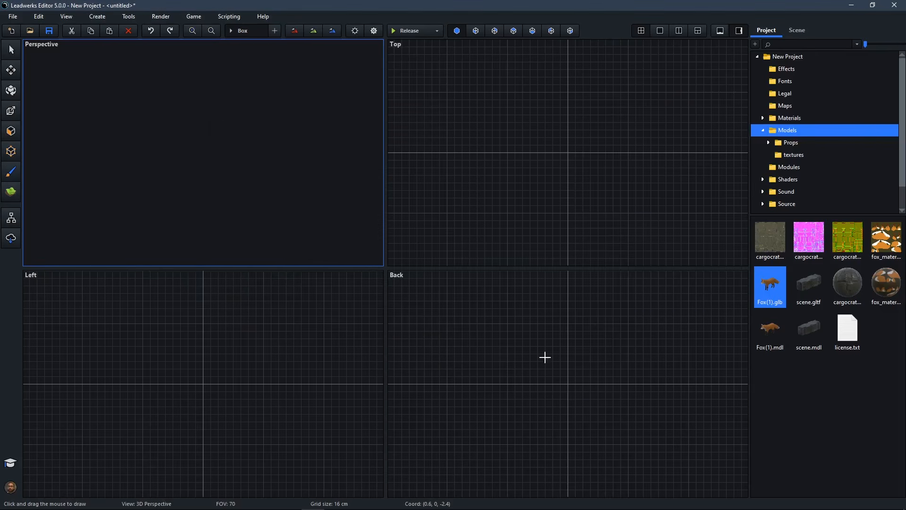
left_click(772, 341)
double_click(773, 341)
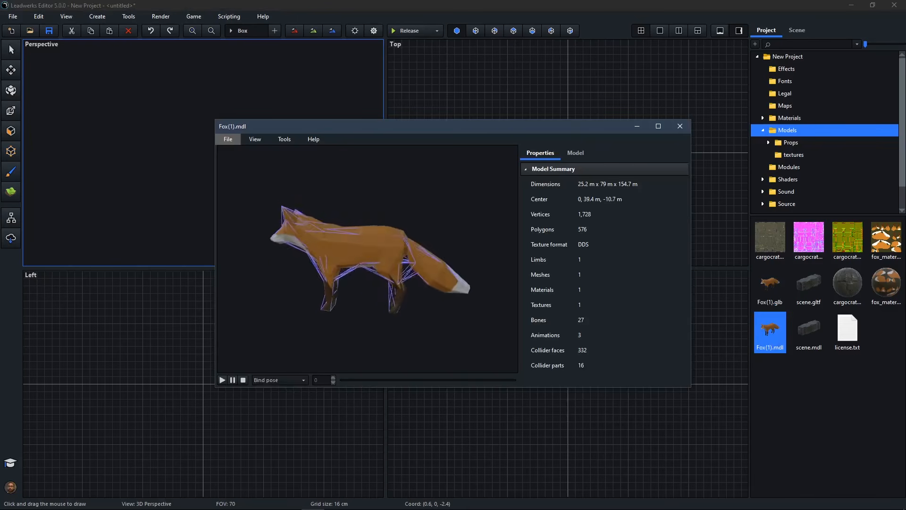